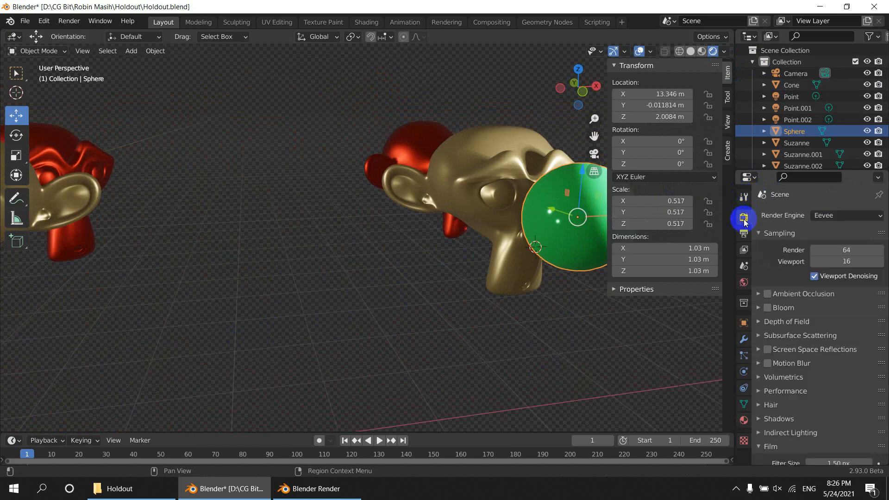
{"action": "left_click", "coordinate": [828, 215]}
{"action": "left_click", "coordinate": [827, 251]}
{"action": "mouse_move", "coordinate": [452, 281]}
{"action": "middle_mouse_down"}
{"action": "mouse_move", "coordinate": [527, 277]}
{"action": "mouse_move", "coordinate": [548, 307]}
{"action": "mouse_move", "coordinate": [532, 304]}
{"action": "mouse_move", "coordinate": [554, 332]}
{"action": "mouse_move", "coordinate": [559, 324]}
{"action": "middle_mouse_up"}
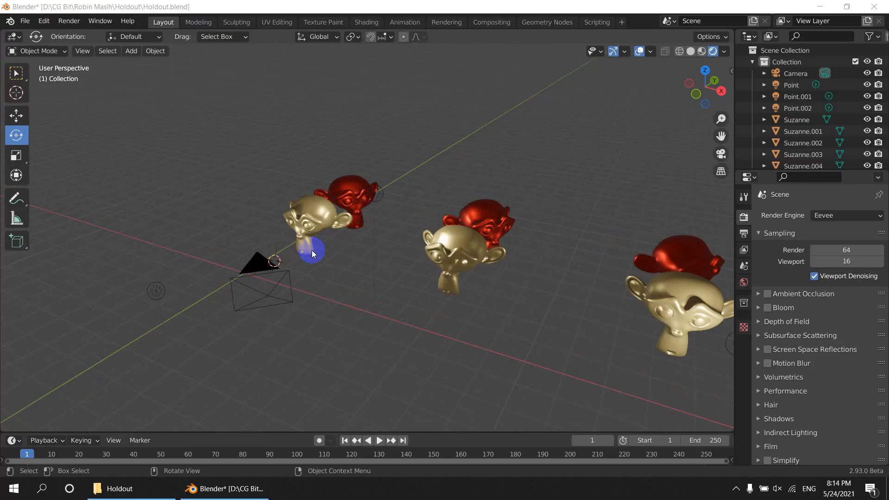
Add a torus mesh near the first gold monkey head and rotate it 90° about the global X axis
{"action": "middle_click_drag", "start_coordinate": [312, 250], "coordinate": [318, 286]}
{"action": "key", "text": "shift+a"}
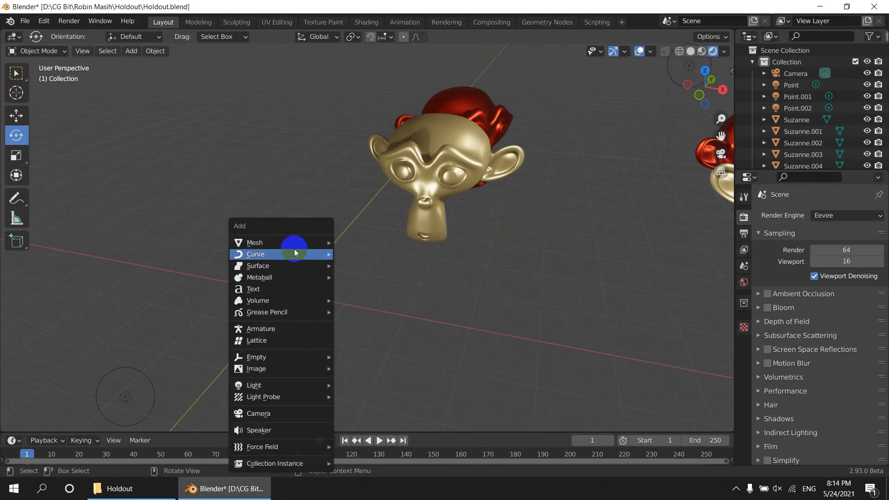
{"action": "mouse_move", "coordinate": [293, 243]}
{"action": "left_click", "coordinate": [366, 323]}
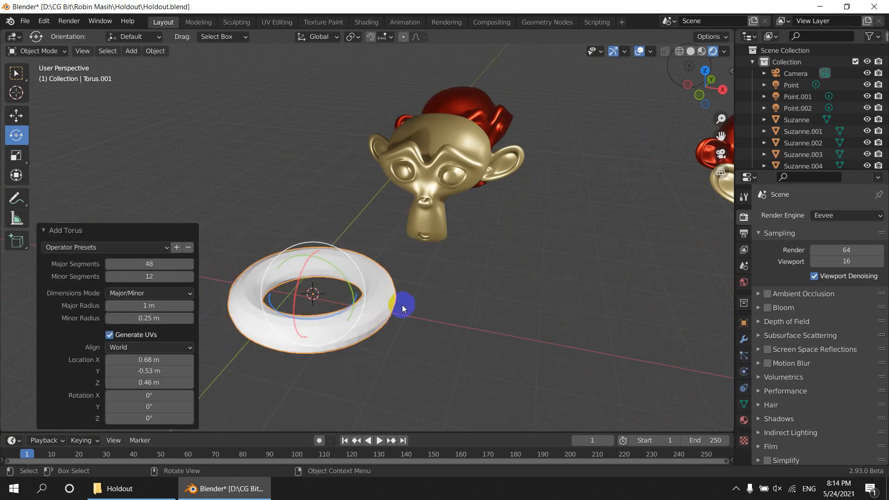
{"action": "left_click_drag", "start_coordinate": [304, 263], "coordinate": [246, 326]}
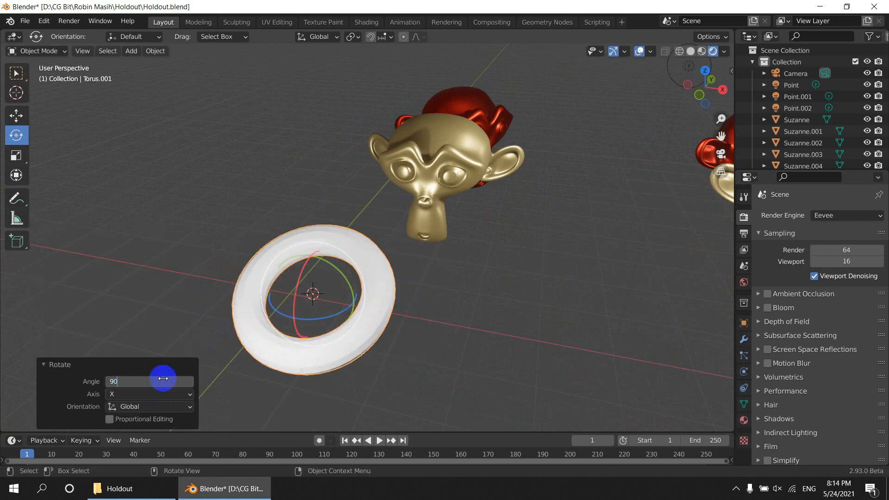
{"action": "key", "text": "Return"}
In front view, move the torus about 0.84 m along X and about 1.05 m up along Z toward the first monkey head
{"action": "middle_click_drag", "start_coordinate": [287, 324], "coordinate": [476, 296]}
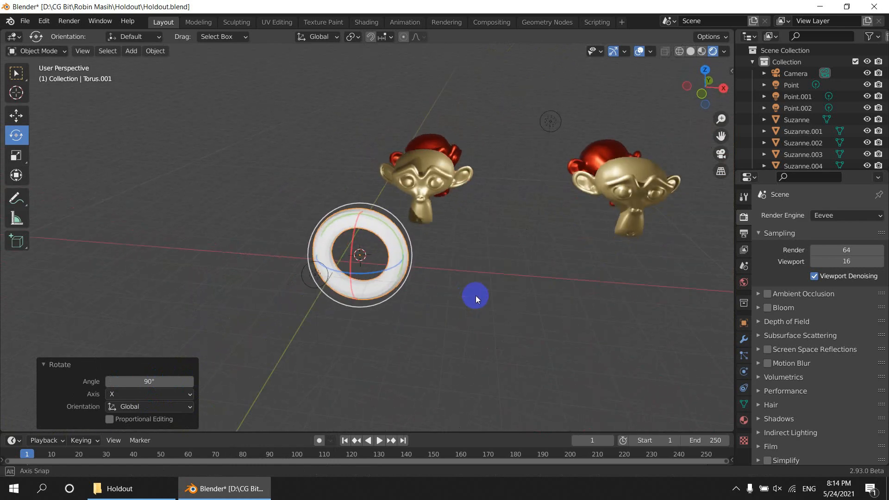
{"action": "key", "text": "KP_1"}
{"action": "scroll", "coordinate": [449, 252], "scroll_direction": "up", "scroll_amount": 2}
{"action": "middle_click_drag", "start_coordinate": [495, 229], "coordinate": [429, 320], "text": "shift"}
{"action": "key", "text": "g"}
{"action": "key", "text": "x"}
{"action": "left_click", "coordinate": [473, 334]}
{"action": "key", "text": "g"}
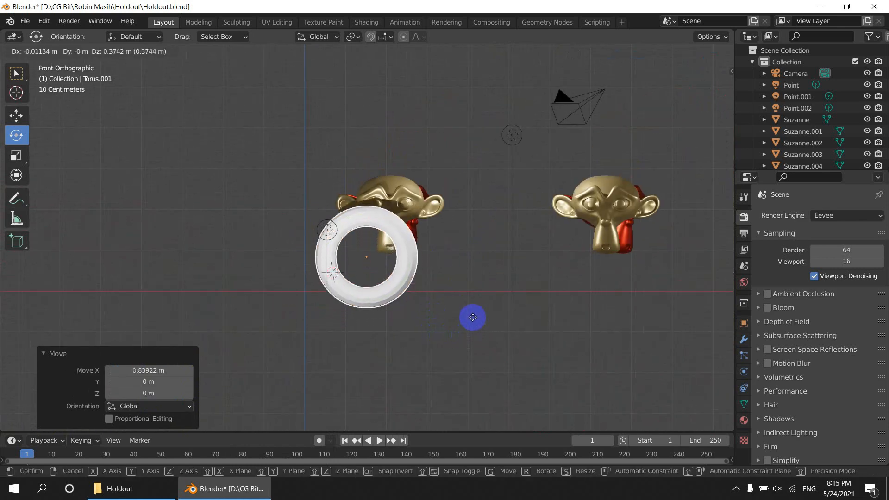
{"action": "key", "text": "z"}
{"action": "left_click", "coordinate": [472, 292]}
{"action": "scroll", "coordinate": [471, 292], "scroll_direction": "up", "scroll_amount": 3}
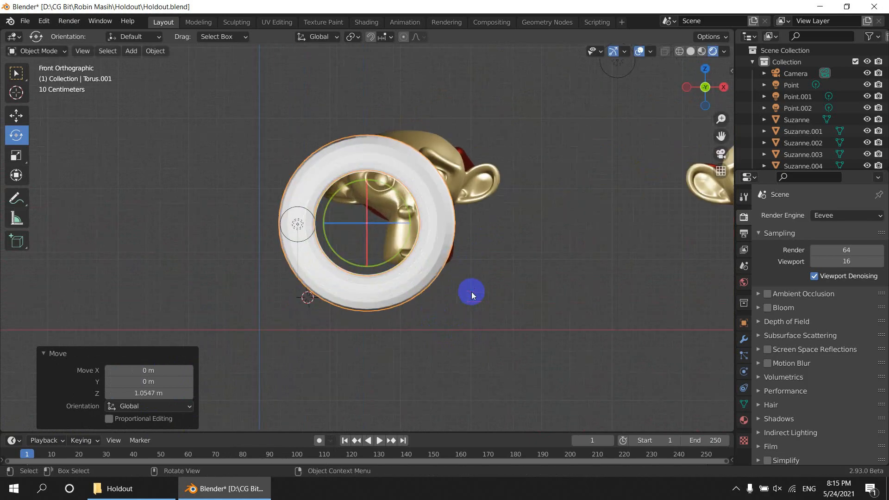
Move the torus about 0.62 m further along the X axis in front of the gold monkey head
{"action": "middle_click_drag", "start_coordinate": [471, 292], "coordinate": [509, 307]}
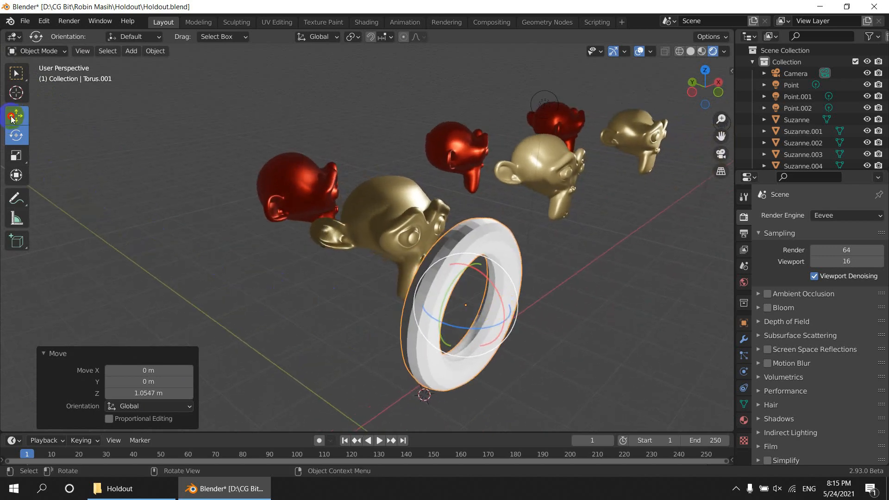
{"action": "left_click", "coordinate": [14, 116]}
{"action": "left_click_drag", "start_coordinate": [489, 290], "coordinate": [517, 277]}
{"action": "middle_click_drag", "start_coordinate": [620, 322], "coordinate": [557, 297]}
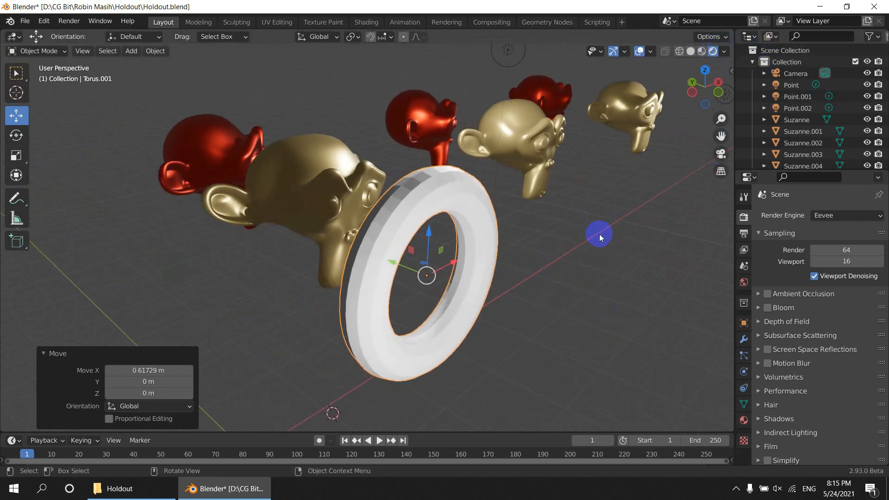
Split the 3D viewport into two side-by-side areas and turn one of them into a Shader Editor
{"action": "middle_click_drag", "start_coordinate": [599, 234], "coordinate": [533, 278]}
{"action": "left_click_drag", "start_coordinate": [4, 47], "coordinate": [341, 90]}
{"action": "left_click", "coordinate": [13, 36]}
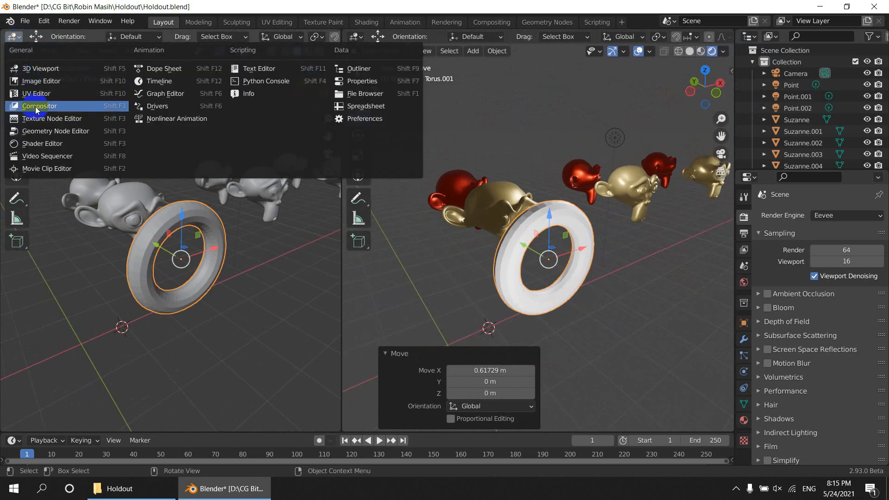
{"action": "left_click", "coordinate": [39, 144]}
{"action": "left_click_drag", "start_coordinate": [212, 201], "coordinate": [463, 218]}
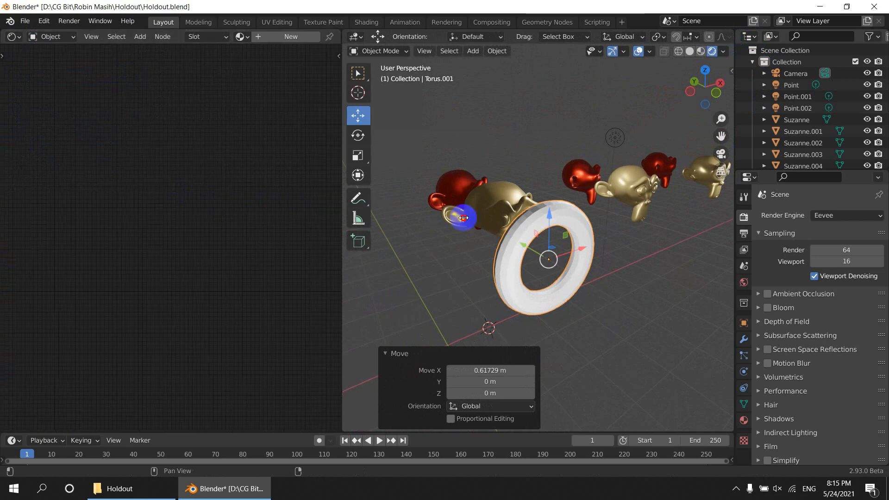
Create a new material for the torus and delete its Principled BSDF node
{"action": "middle_click_drag", "start_coordinate": [664, 279], "coordinate": [639, 298]}
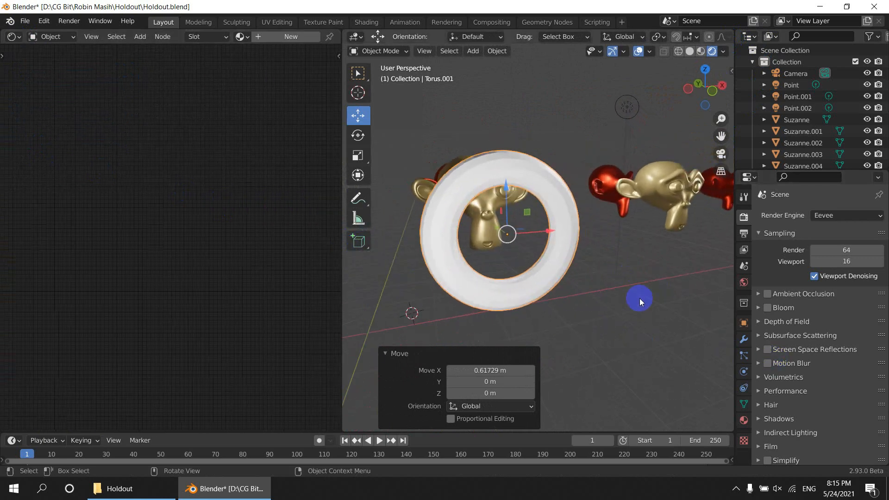
{"action": "left_click", "coordinate": [744, 420]}
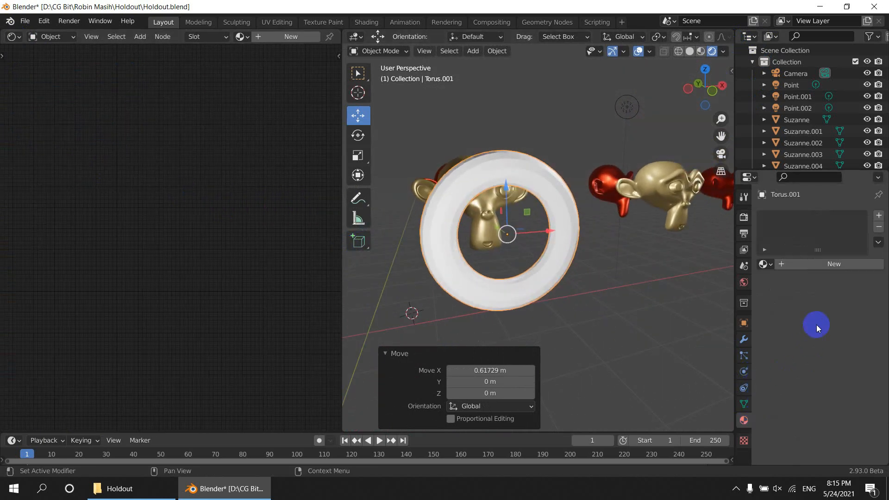
{"action": "left_click", "coordinate": [831, 264]}
{"action": "scroll", "coordinate": [139, 240], "scroll_direction": "up", "scroll_amount": 4}
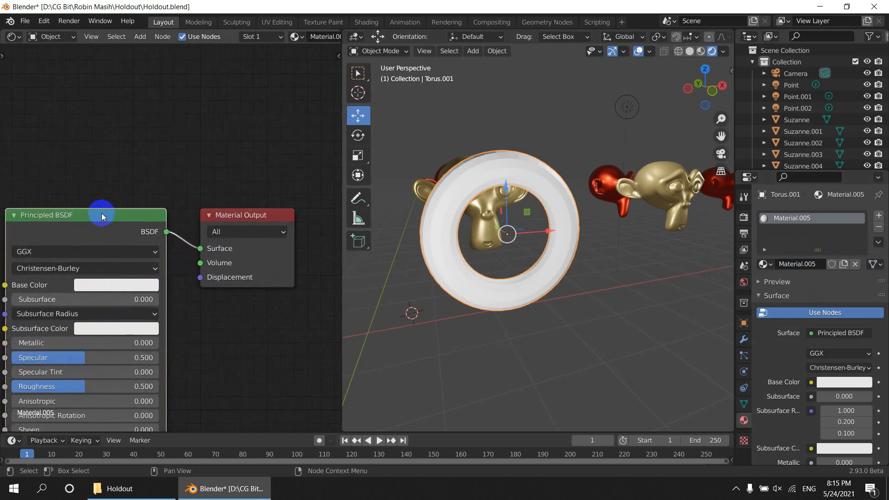
{"action": "key", "text": "x"}
Add a Holdout shader node to the torus material and connect it to the Surface input of the Material Output
{"action": "key", "text": "shift+a"}
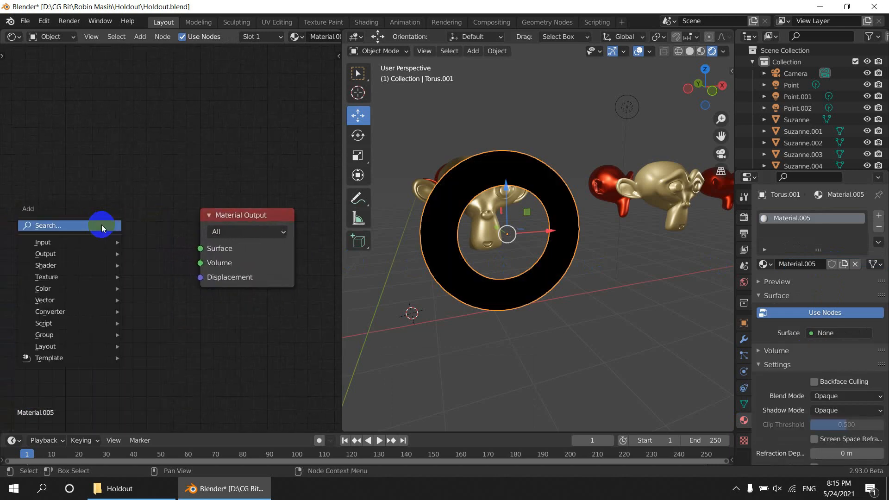
{"action": "mouse_move", "coordinate": [84, 267]}
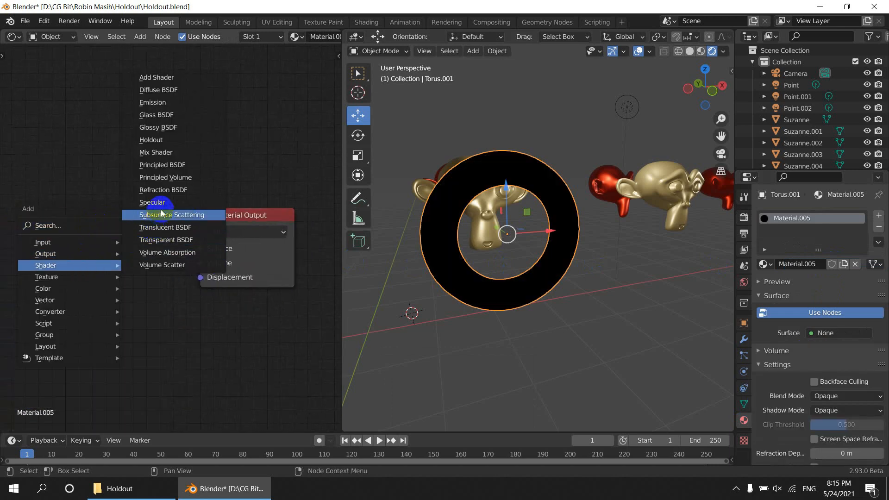
{"action": "left_click", "coordinate": [157, 140]}
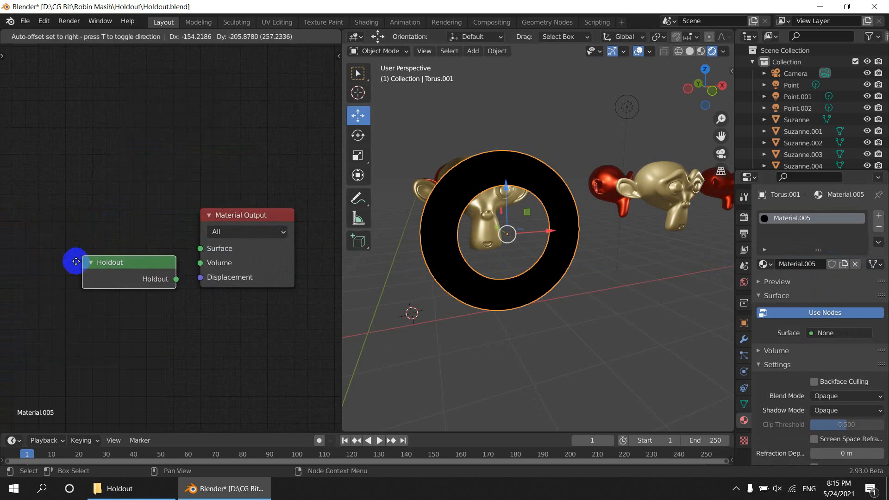
{"action": "left_click", "coordinate": [177, 282]}
{"action": "left_click_drag", "start_coordinate": [165, 290], "coordinate": [200, 248]}
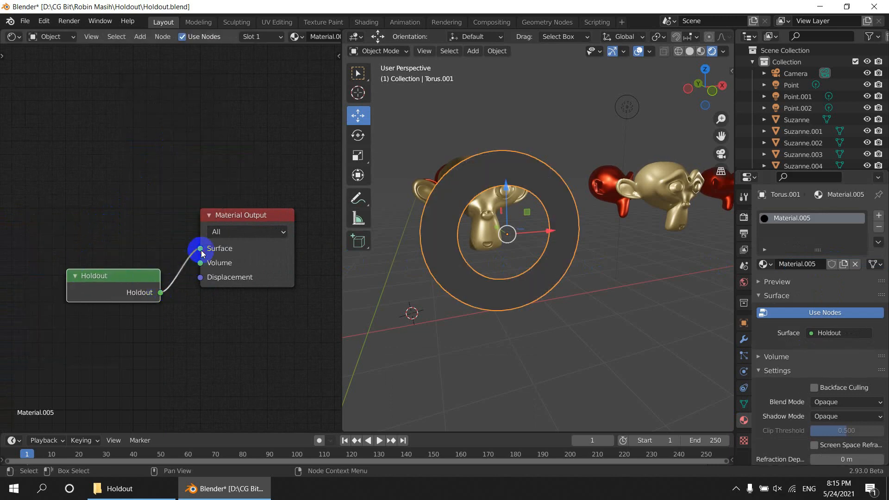
Enable the Transparent film option in the scene's render settings
{"action": "mouse_move", "coordinate": [560, 326]}
{"action": "middle_mouse_down"}
{"action": "mouse_move", "coordinate": [555, 317]}
{"action": "mouse_move", "coordinate": [536, 322]}
{"action": "mouse_move", "coordinate": [547, 313]}
{"action": "mouse_move", "coordinate": [565, 324]}
{"action": "middle_mouse_up"}
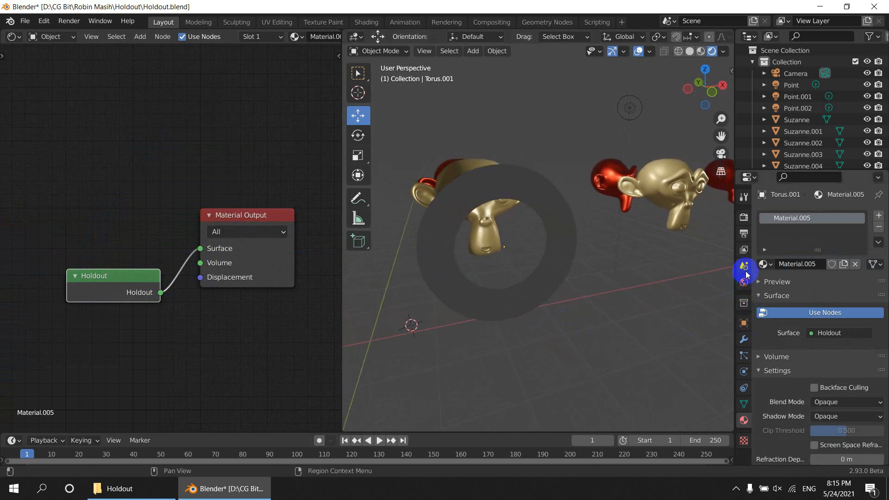
{"action": "left_click", "coordinate": [746, 224]}
{"action": "left_click", "coordinate": [806, 278]}
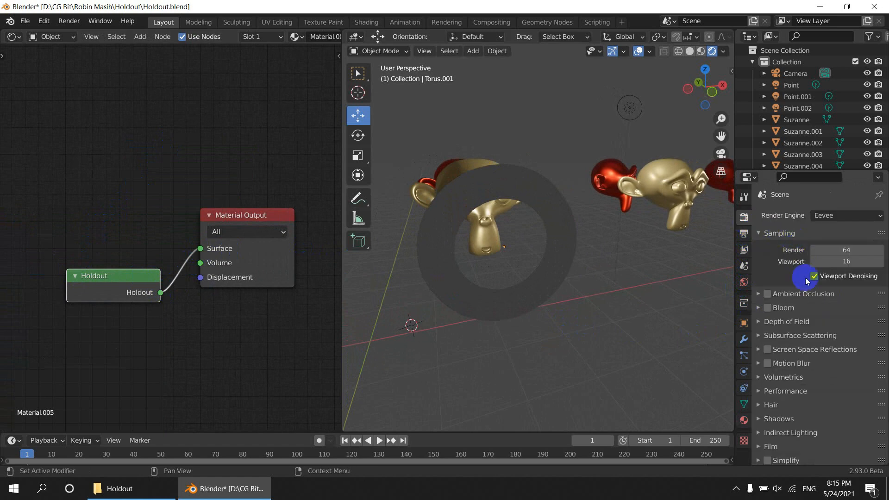
{"action": "scroll", "coordinate": [771, 382], "scroll_direction": "down", "scroll_amount": 2}
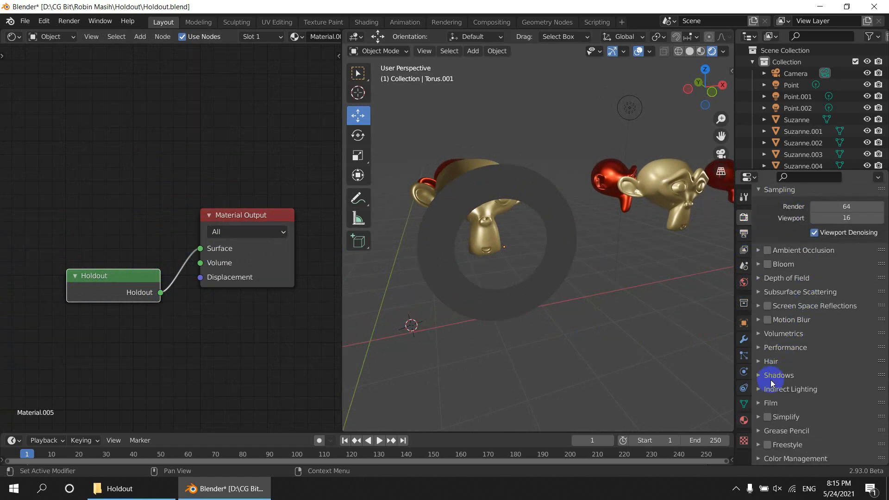
{"action": "left_click", "coordinate": [768, 403]}
{"action": "scroll", "coordinate": [819, 394], "scroll_direction": "down", "scroll_amount": 2}
{"action": "left_click", "coordinate": [810, 385]}
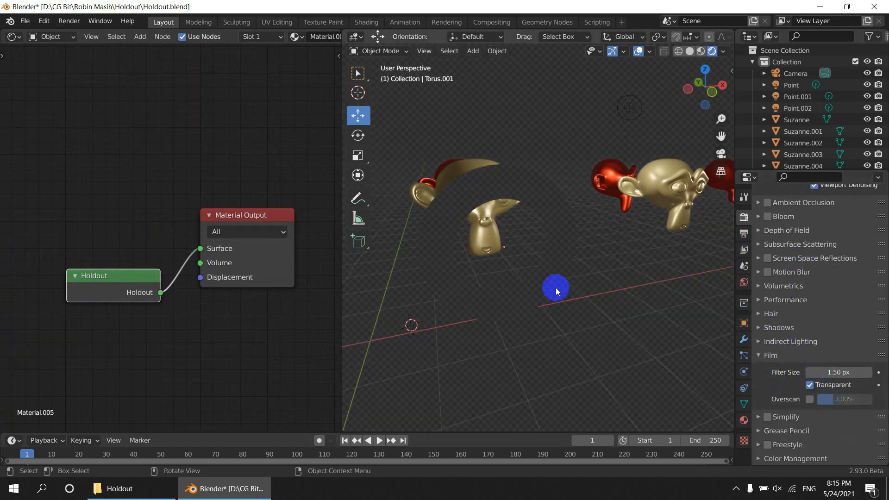
Select the holdout torus and shift it about 0.13 m along the X axis
{"action": "scroll", "coordinate": [570, 329], "scroll_direction": "up", "scroll_amount": 3}
{"action": "middle_click_drag", "start_coordinate": [571, 319], "coordinate": [634, 319]}
{"action": "left_click", "coordinate": [557, 288]}
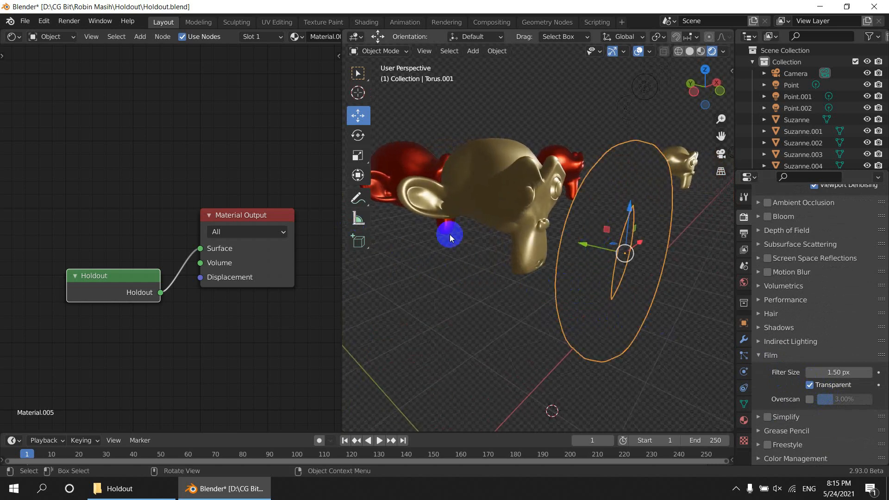
{"action": "middle_click_drag", "start_coordinate": [648, 262], "coordinate": [646, 295]}
{"action": "left_click_drag", "start_coordinate": [617, 258], "coordinate": [632, 250]}
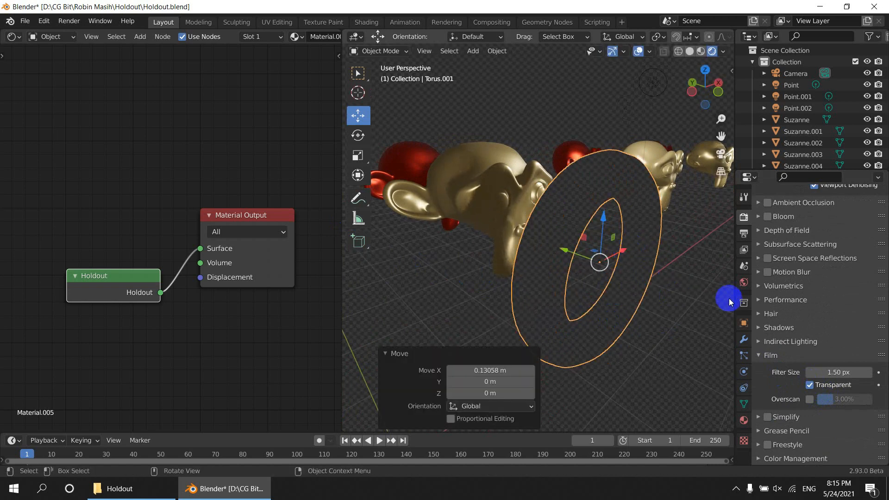
Set the torus material's Shadow Mode to None
{"action": "left_click", "coordinate": [744, 419]}
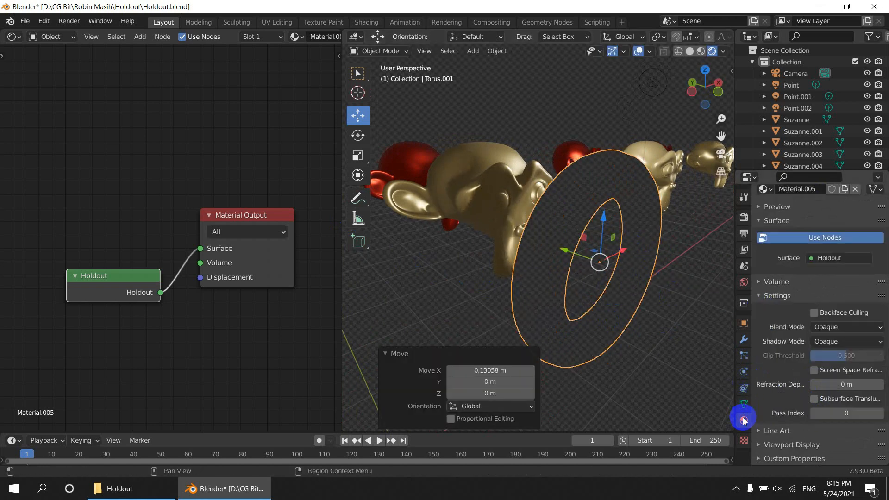
{"action": "left_click", "coordinate": [831, 342]}
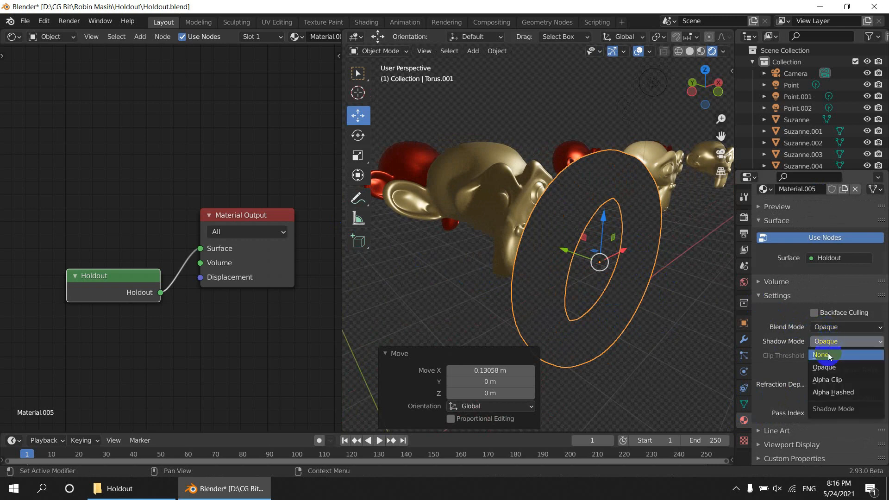
{"action": "left_click", "coordinate": [828, 355]}
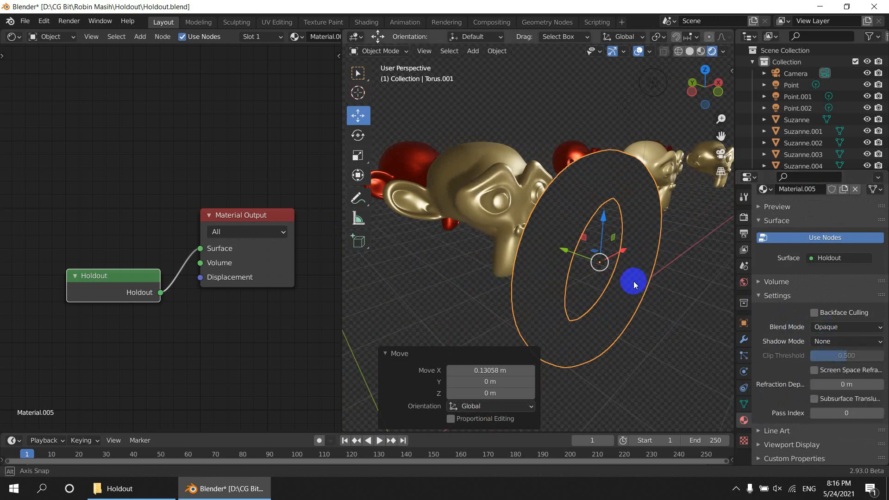
Add a cone mesh in front of the middle gold monkey head and scale it down to about 0.519
{"action": "middle_click_drag", "start_coordinate": [633, 282], "coordinate": [540, 296]}
{"action": "scroll", "coordinate": [583, 277], "scroll_direction": "up", "scroll_amount": 3}
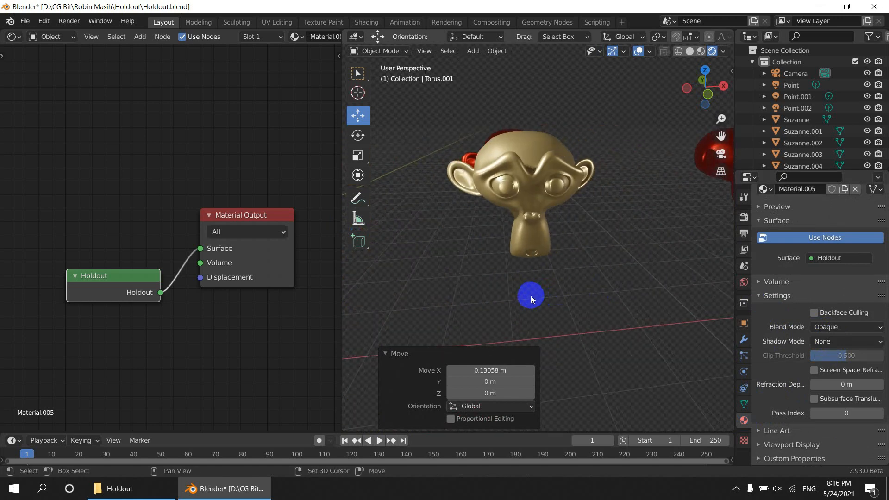
{"action": "key", "text": "shift+a"}
{"action": "mouse_move", "coordinate": [501, 240]}
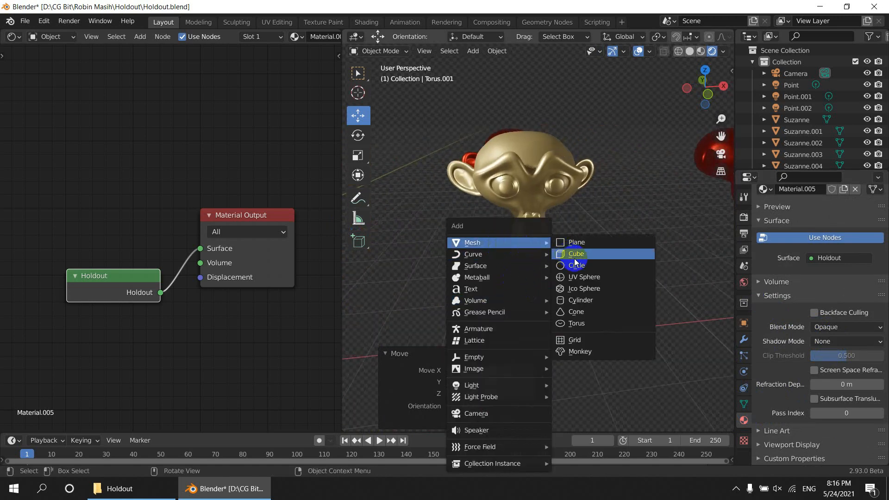
{"action": "left_click", "coordinate": [576, 311]}
{"action": "middle_click_drag", "start_coordinate": [629, 302], "coordinate": [684, 291]}
{"action": "key", "text": "s"}
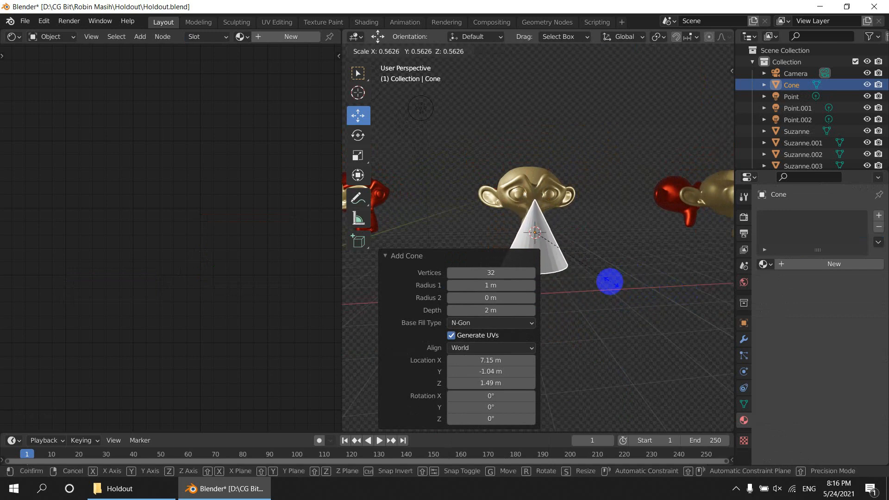
{"action": "left_click", "coordinate": [632, 304]}
In front view, raise the cone along the Z axis to the level of the monkey's face
{"action": "key", "text": "KP_1"}
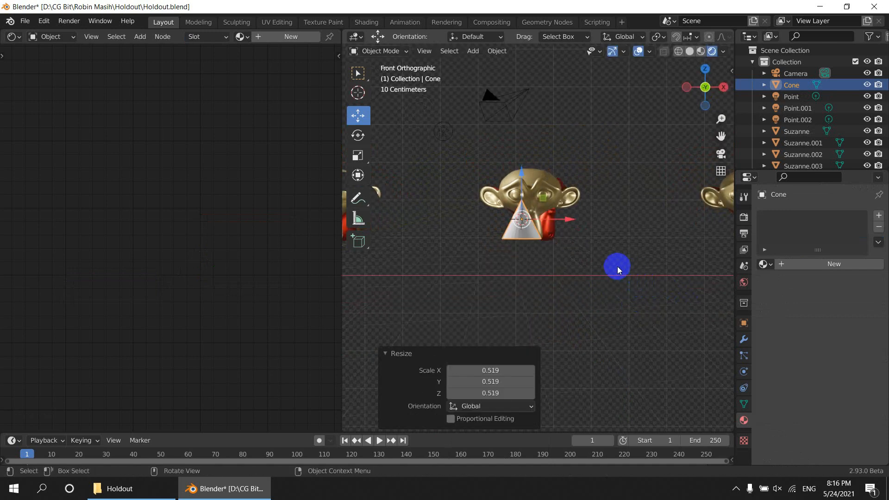
{"action": "key", "text": "g"}
{"action": "key", "text": "z"}
{"action": "left_click", "coordinate": [617, 249]}
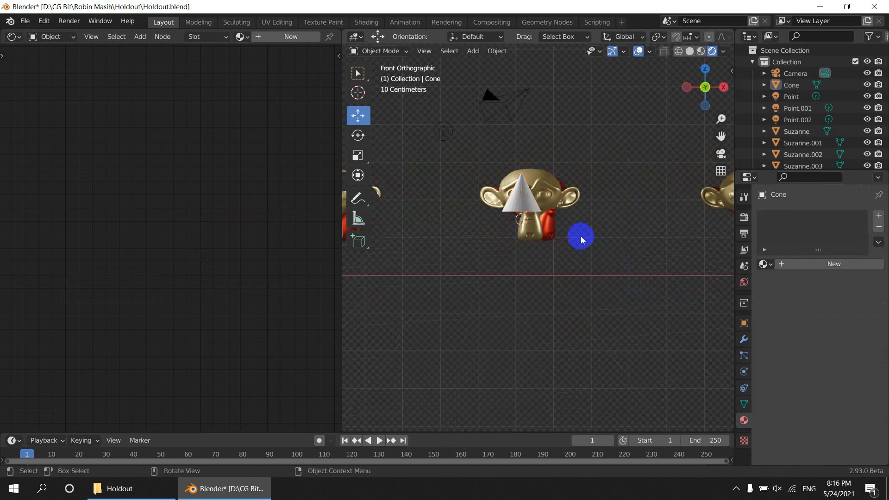
Give the cone a new material and delete its Principled BSDF node
{"action": "middle_click_drag", "start_coordinate": [581, 236], "coordinate": [579, 255]}
{"action": "left_click", "coordinate": [566, 250]}
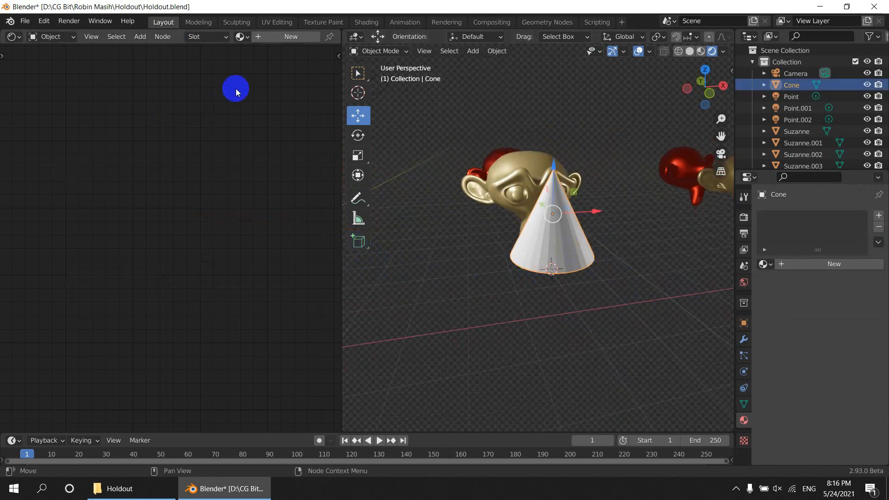
{"action": "left_click", "coordinate": [274, 41]}
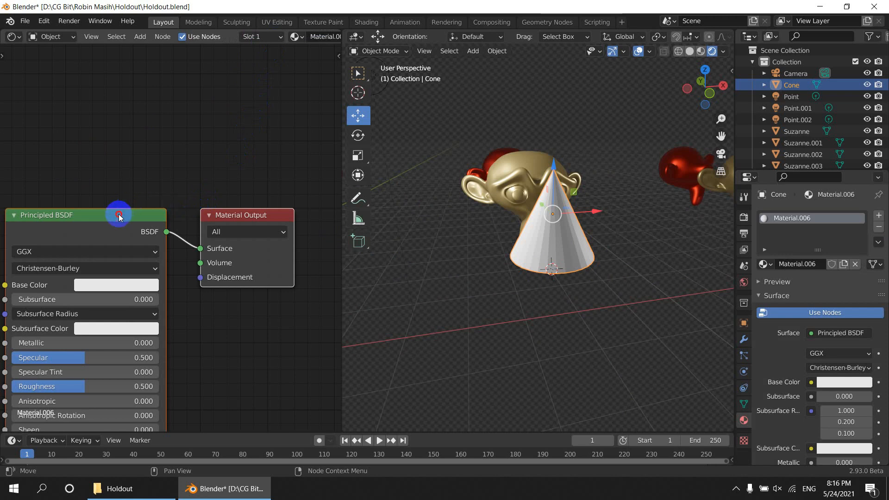
{"action": "key", "text": "x"}
Add a Holdout shader node to the cone's material and connect it to the Surface input of the Material Output
{"action": "key", "text": "shift+a"}
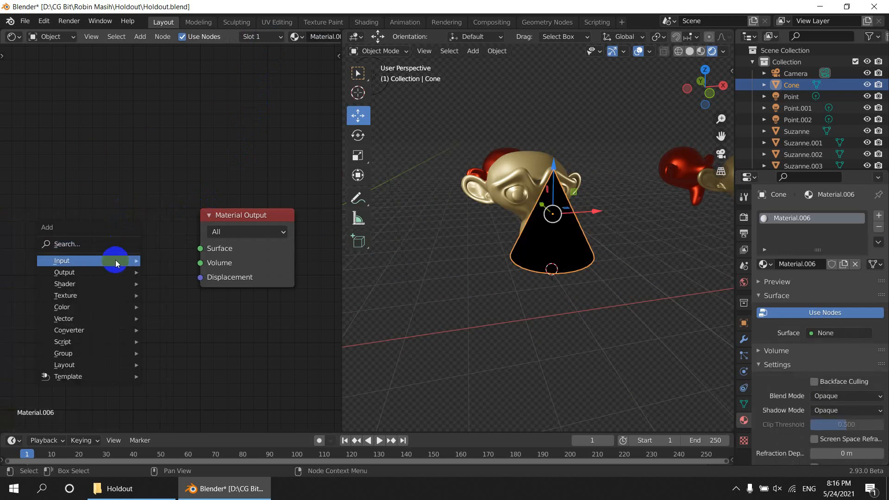
{"action": "mouse_move", "coordinate": [118, 284]}
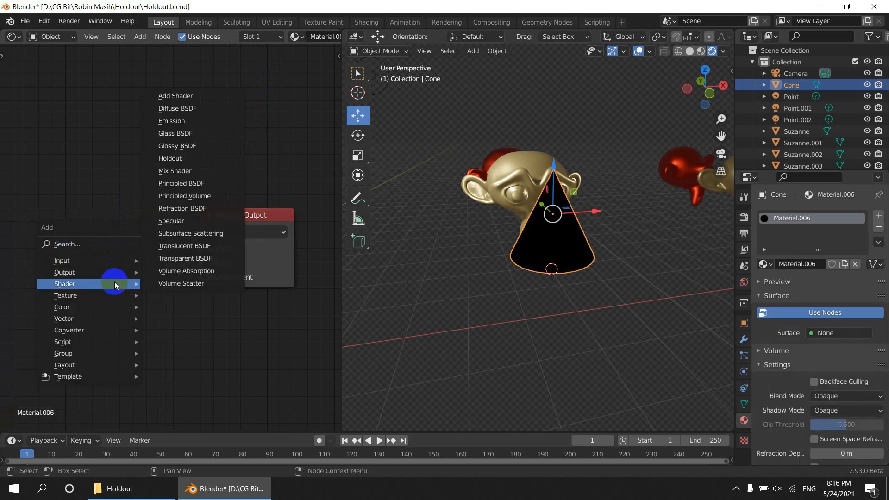
{"action": "left_click", "coordinate": [175, 158]}
{"action": "left_click", "coordinate": [178, 290]}
{"action": "left_click_drag", "start_coordinate": [167, 305], "coordinate": [200, 248]}
Move the cone about 0.66 m along the Y axis
{"action": "scroll", "coordinate": [579, 312], "scroll_direction": "up", "scroll_amount": 5}
{"action": "middle_click_drag", "start_coordinate": [627, 314], "coordinate": [676, 351]}
{"action": "key", "text": "g"}
{"action": "key", "text": "y"}
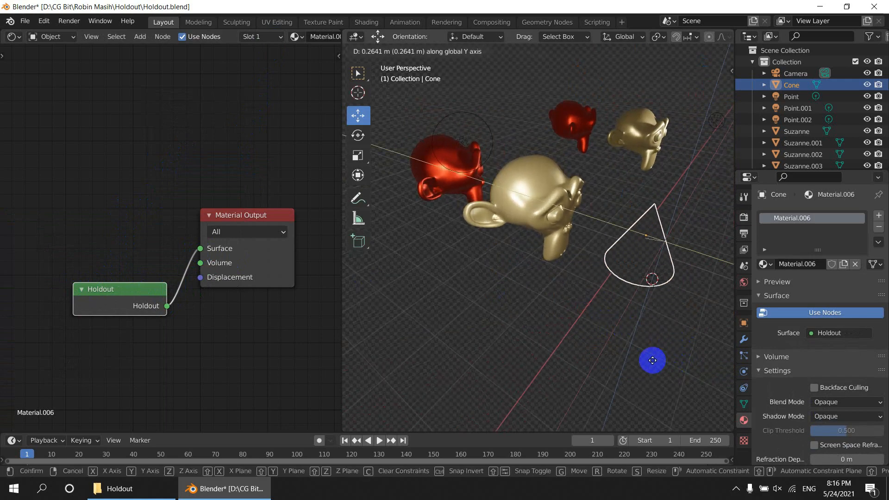
{"action": "left_click", "coordinate": [621, 353]}
Shift the cone along the X axis, then adjust its position freely by about 0.22 m in front of the gold monkey head
{"action": "middle_click_drag", "start_coordinate": [618, 351], "coordinate": [583, 355]}
{"action": "key", "text": "g"}
{"action": "key", "text": "x"}
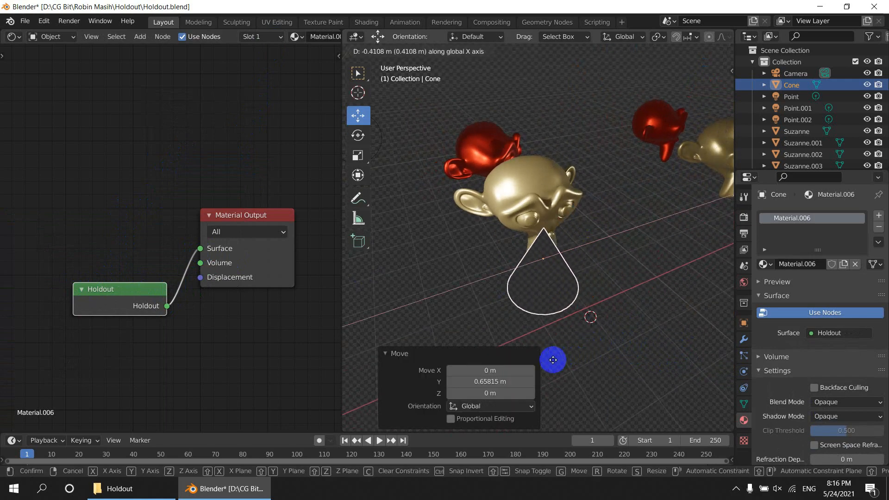
{"action": "left_click", "coordinate": [511, 366]}
{"action": "middle_click_drag", "start_coordinate": [510, 367], "coordinate": [581, 269]}
{"action": "key", "text": "g"}
{"action": "left_click", "coordinate": [561, 342]}
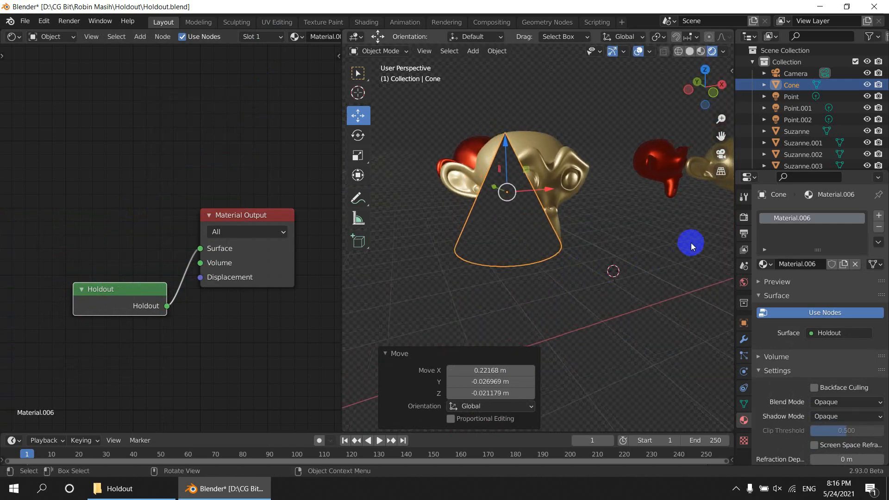
Switch the scene's render engine to Cycles
{"action": "left_click", "coordinate": [743, 217]}
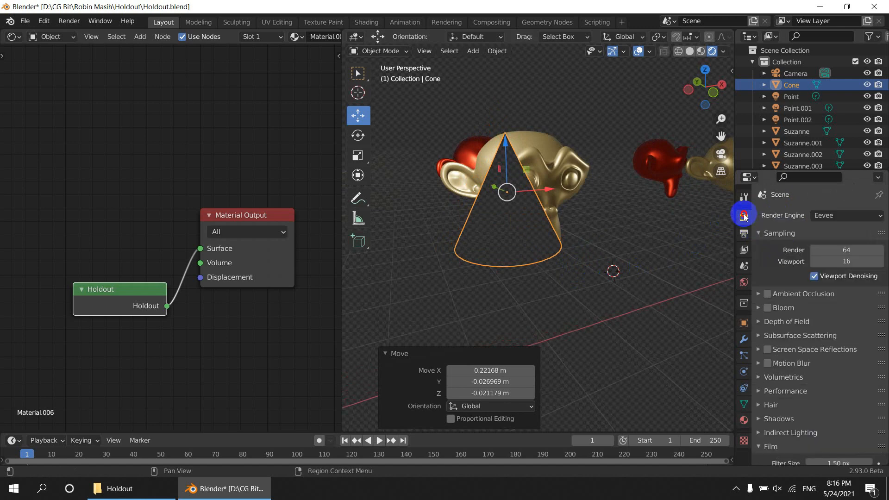
{"action": "left_click", "coordinate": [828, 216]}
{"action": "left_click", "coordinate": [831, 256]}
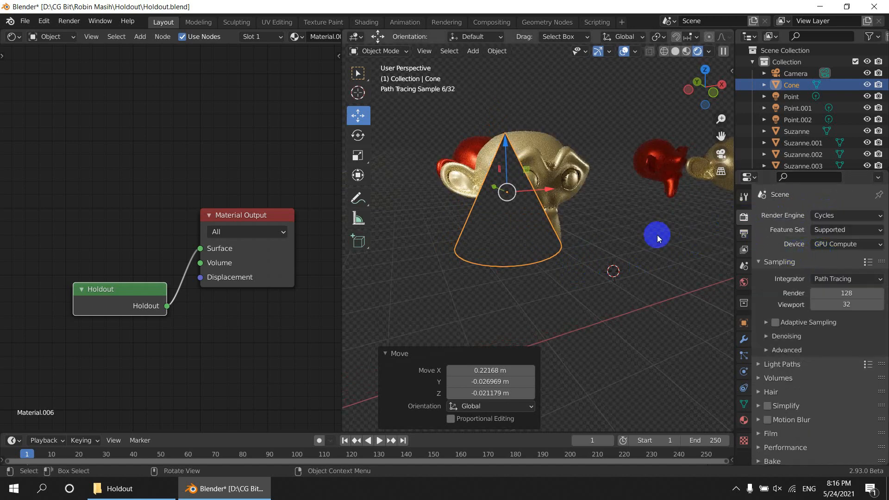
Move the holdout cone about 0.62 m along X and about 0.33 m along Y, in front of the monkey's face
{"action": "middle_click_drag", "start_coordinate": [607, 268], "coordinate": [492, 268]}
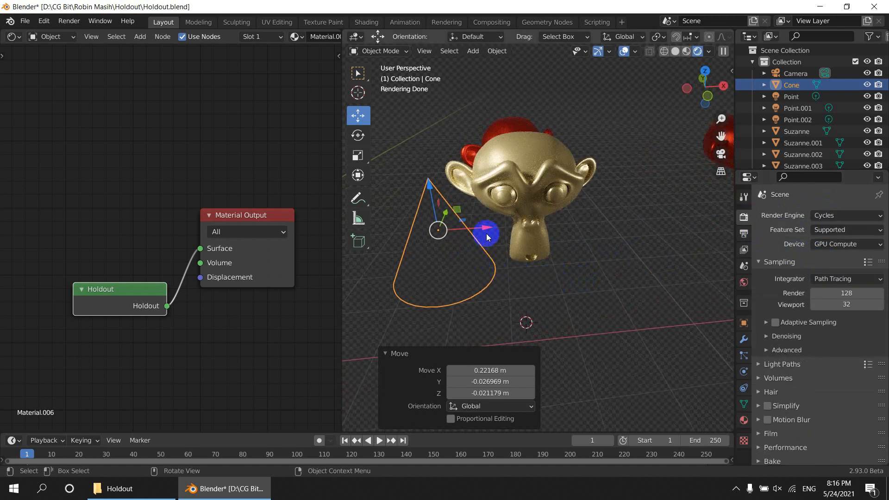
{"action": "middle_click_drag", "start_coordinate": [486, 234], "coordinate": [548, 270]}
{"action": "middle_click_drag", "start_coordinate": [490, 231], "coordinate": [449, 207]}
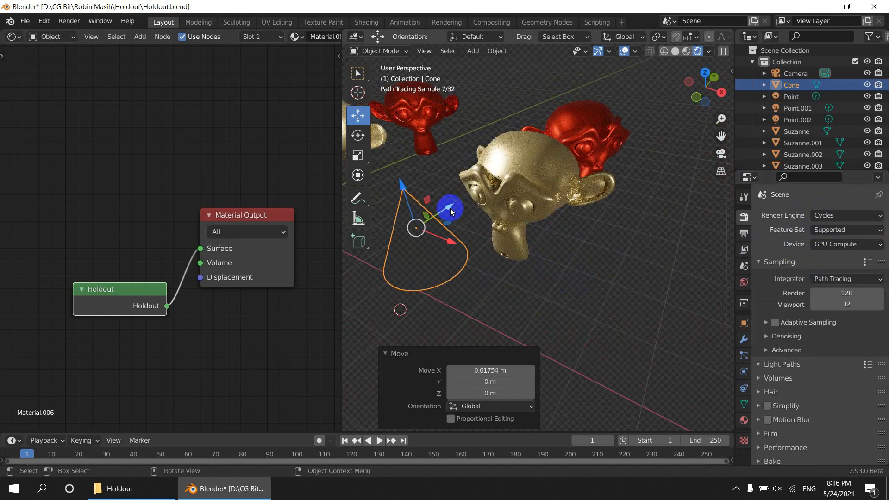
{"action": "left_click_drag", "start_coordinate": [450, 208], "coordinate": [473, 197]}
{"action": "middle_click_drag", "start_coordinate": [577, 266], "coordinate": [614, 234]}
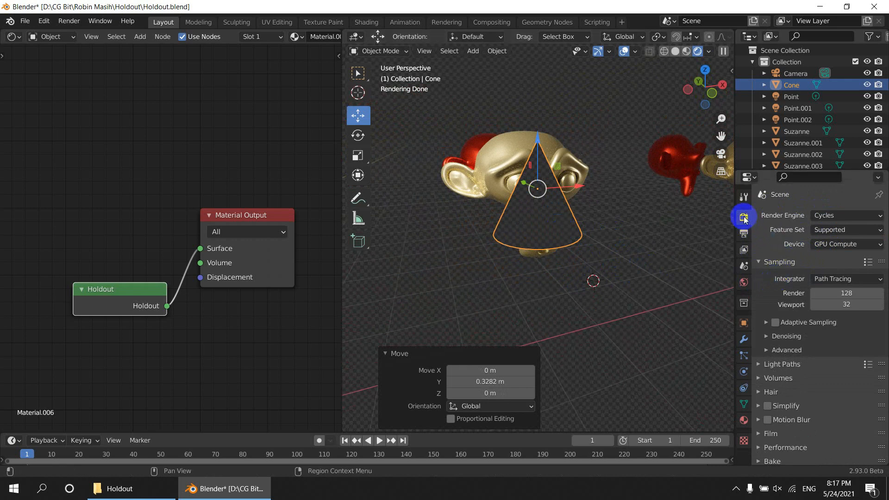
In the cone's object visibility settings, turn off Shadow under Ray Visibility
{"action": "left_click", "coordinate": [744, 322]}
{"action": "scroll", "coordinate": [841, 341], "scroll_direction": "down", "scroll_amount": 3}
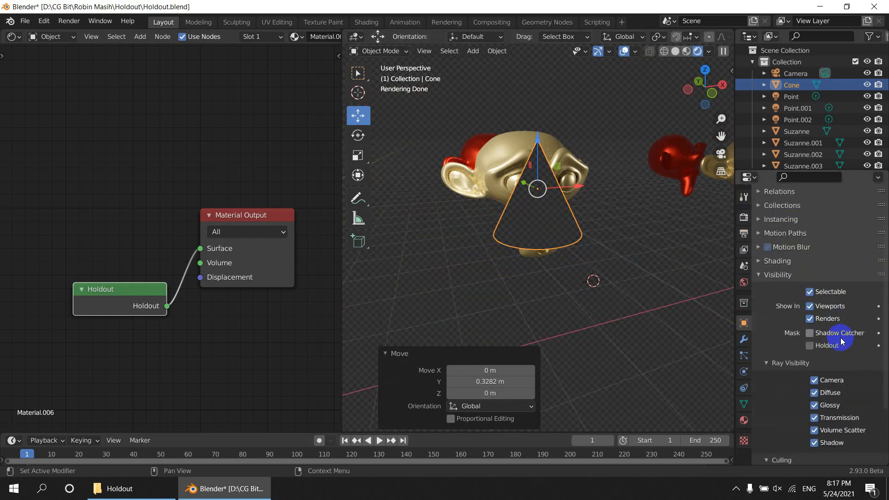
{"action": "left_click", "coordinate": [777, 275]}
{"action": "left_click", "coordinate": [775, 335]}
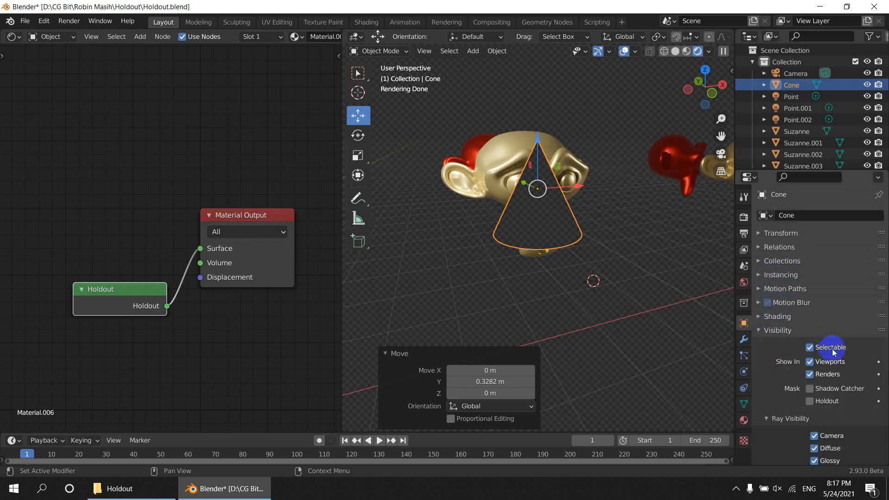
{"action": "scroll", "coordinate": [829, 342], "scroll_direction": "down", "scroll_amount": 5}
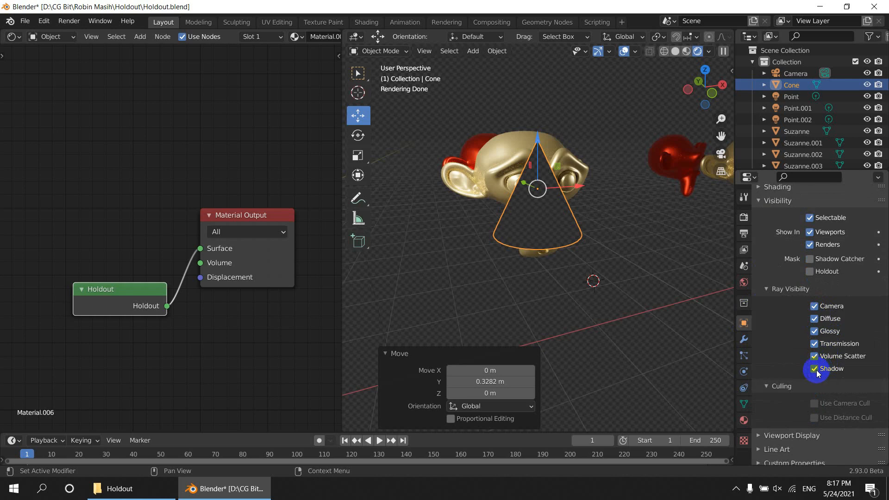
{"action": "mouse_move", "coordinate": [569, 260]}
{"action": "middle_mouse_down"}
{"action": "mouse_move", "coordinate": [540, 256]}
{"action": "mouse_move", "coordinate": [715, 303]}
{"action": "middle_mouse_up"}
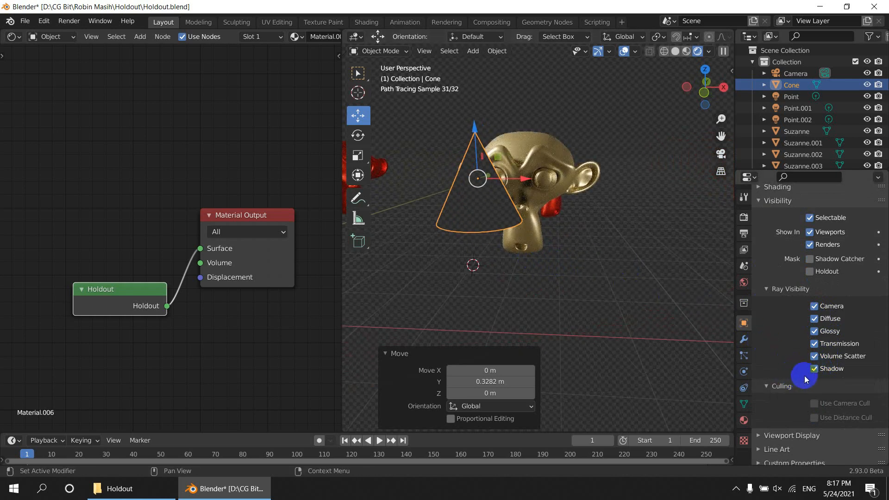
{"action": "left_click", "coordinate": [814, 369]}
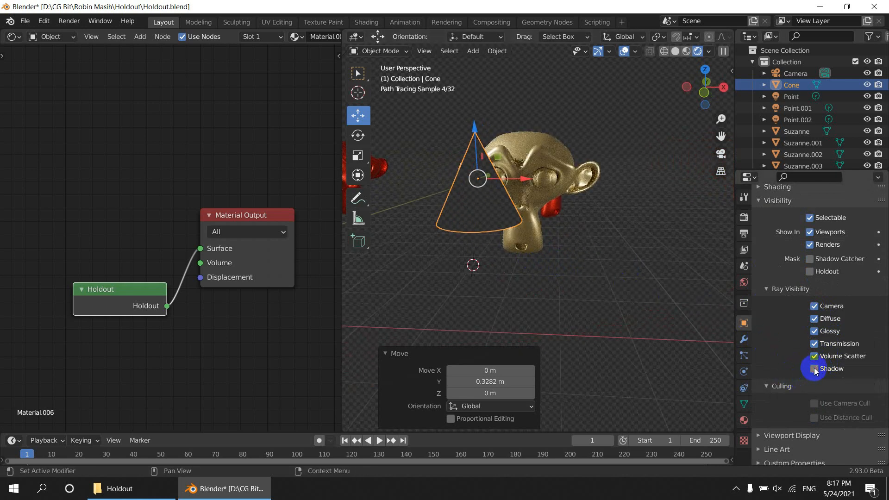
Turn off the cone's Diffuse, Glossy, Transmission and Volume Scatter ray visibility, keep Camera on, and deselect the cone
{"action": "left_click_drag", "start_coordinate": [814, 367], "coordinate": [817, 306]}
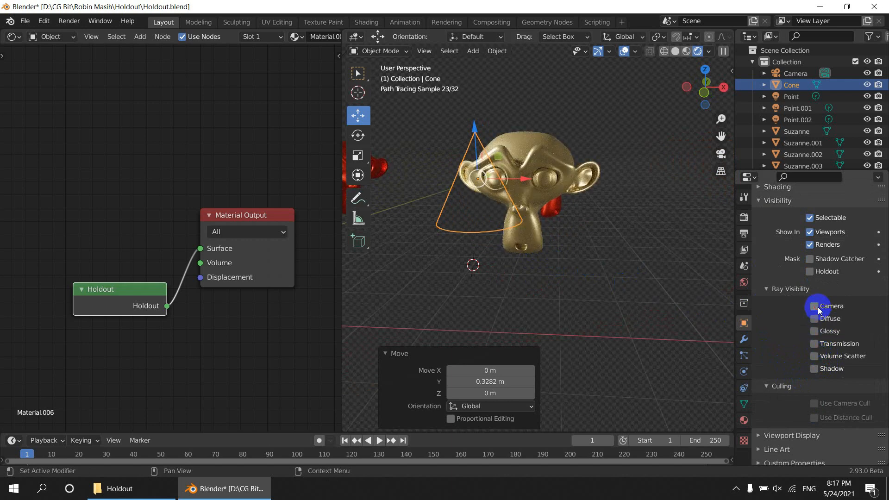
{"action": "left_click", "coordinate": [814, 306]}
{"action": "middle_click_drag", "start_coordinate": [516, 273], "coordinate": [582, 296]}
{"action": "left_click", "coordinate": [548, 277]}
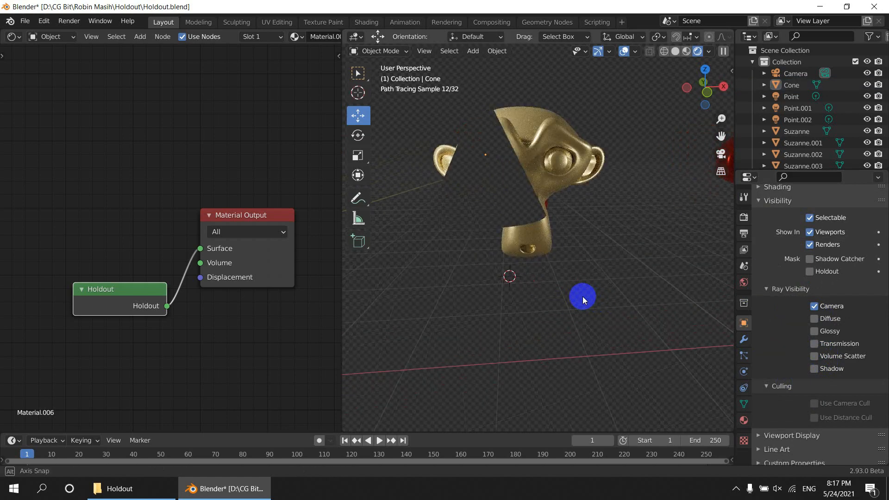
{"action": "scroll", "coordinate": [528, 240], "scroll_direction": "up", "scroll_amount": 3}
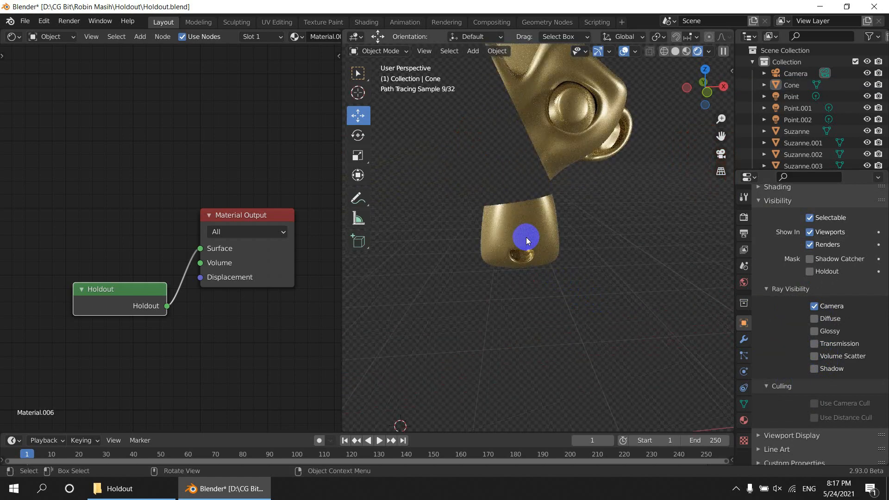
{"action": "scroll", "coordinate": [523, 262], "scroll_direction": "down", "scroll_amount": 7}
Place the 3D cursor on the third gold monkey head, add a UV sphere there and scale it down
{"action": "middle_click_drag", "start_coordinate": [661, 286], "coordinate": [585, 276]}
{"action": "scroll", "coordinate": [585, 280], "scroll_direction": "up", "scroll_amount": 4}
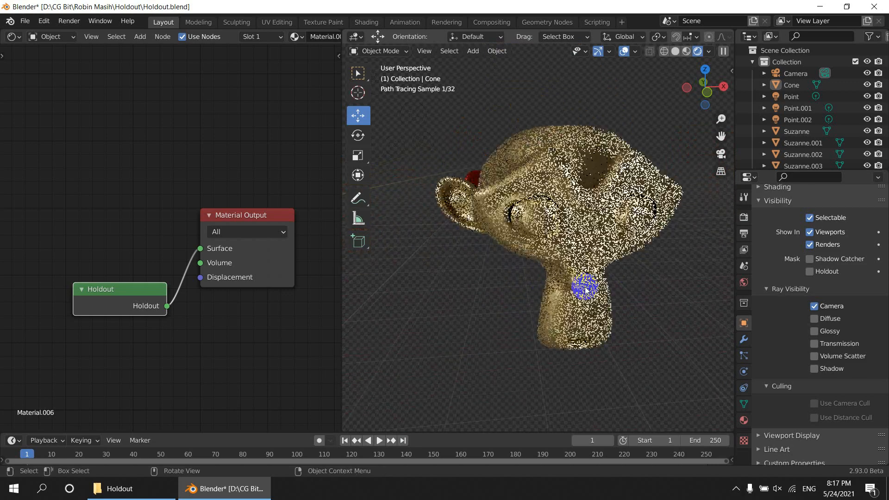
{"action": "scroll", "coordinate": [532, 253], "scroll_direction": "down", "scroll_amount": 1}
{"action": "right_click", "coordinate": [586, 282], "text": "shift"}
{"action": "key", "text": "shift+a"}
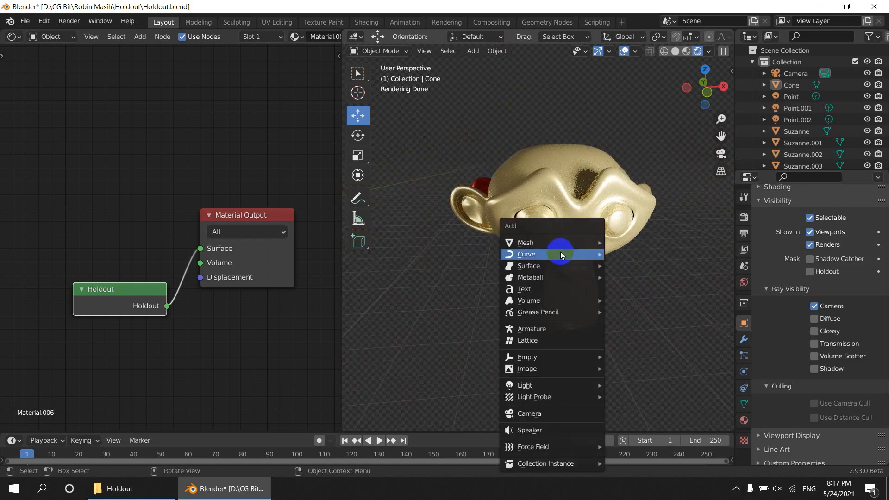
{"action": "mouse_move", "coordinate": [561, 245]}
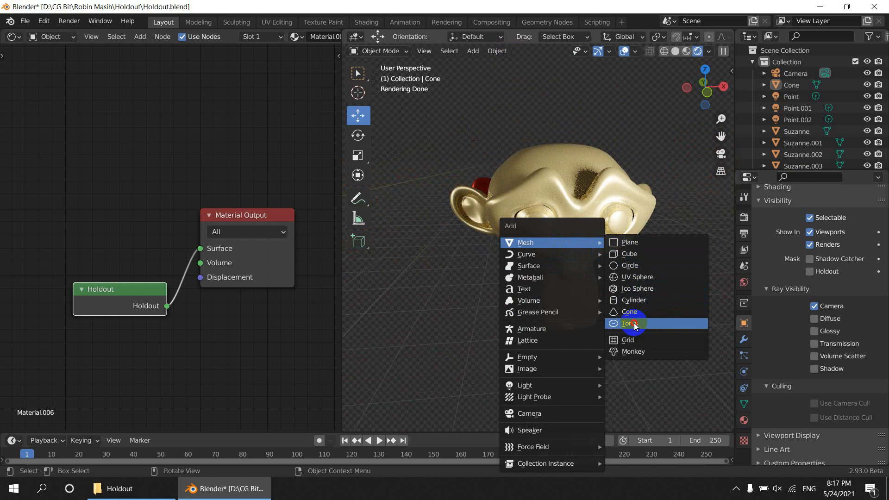
{"action": "left_click", "coordinate": [632, 277]}
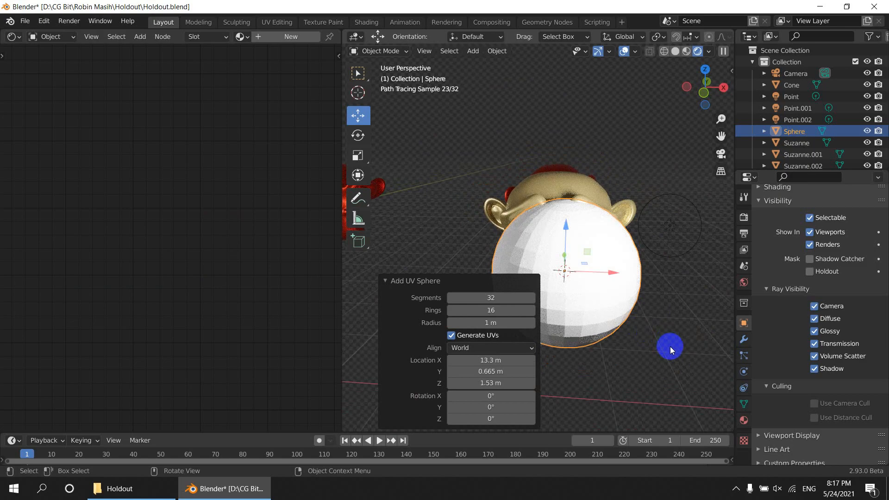
{"action": "key", "text": "s"}
{"action": "left_click", "coordinate": [627, 323]}
Move the sphere forward along the Y axis and raise it about 0.47 m along Z, in front of the monkey's face
{"action": "middle_click_drag", "start_coordinate": [626, 323], "coordinate": [726, 306]}
{"action": "key", "text": "g"}
{"action": "key", "text": "y"}
{"action": "left_click", "coordinate": [567, 369]}
{"action": "key", "text": "g"}
{"action": "key", "text": "z"}
{"action": "left_click", "coordinate": [692, 292]}
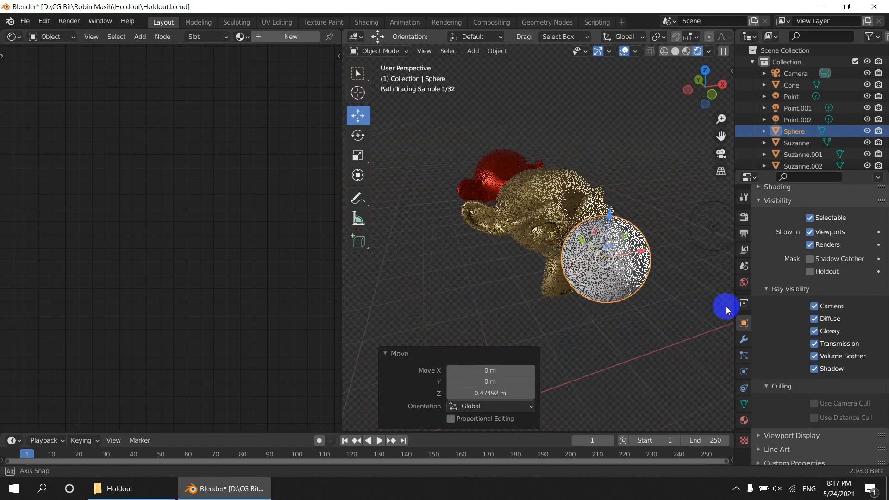
Give the sphere a new material with a green base color, Metallic 0.425 and Roughness 0.082
{"action": "middle_click_drag", "start_coordinate": [618, 312], "coordinate": [627, 309]}
{"action": "key", "text": "alt+a"}
{"action": "left_click", "coordinate": [623, 254]}
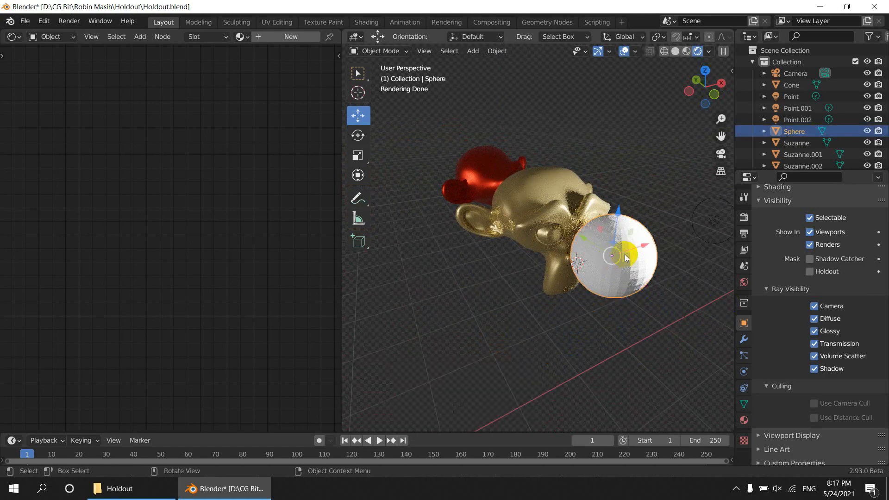
{"action": "left_click", "coordinate": [274, 37]}
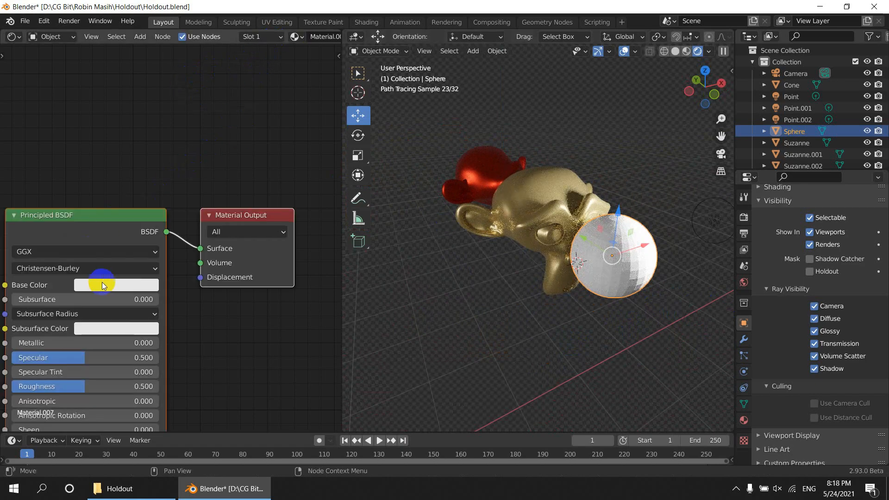
{"action": "left_click", "coordinate": [116, 285]}
{"action": "left_click", "coordinate": [100, 116]}
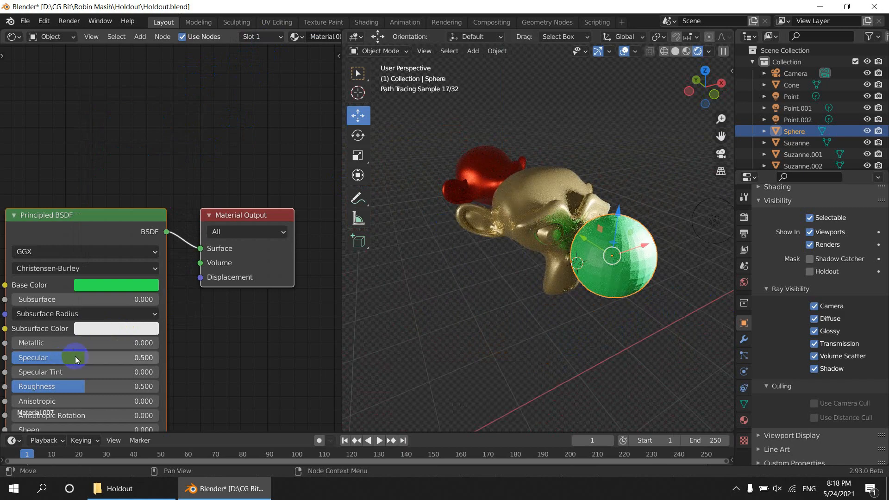
{"action": "left_click_drag", "start_coordinate": [60, 343], "coordinate": [74, 343]}
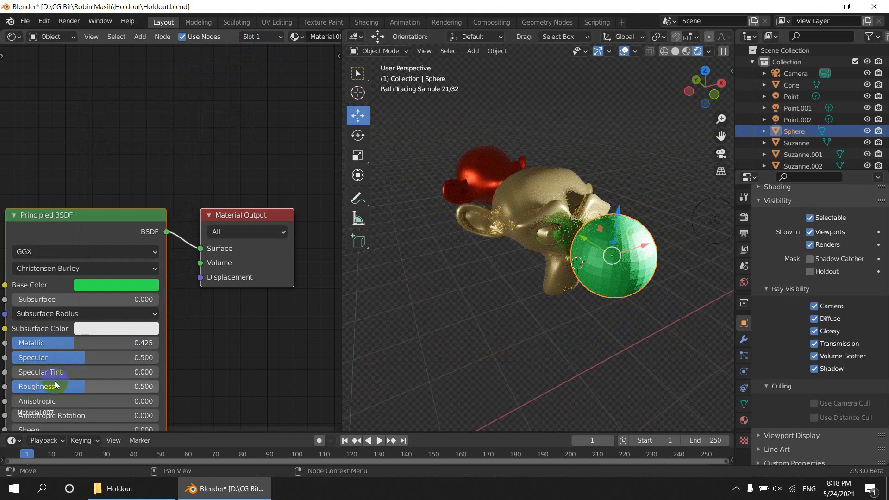
{"action": "left_click_drag", "start_coordinate": [67, 384], "coordinate": [24, 386]}
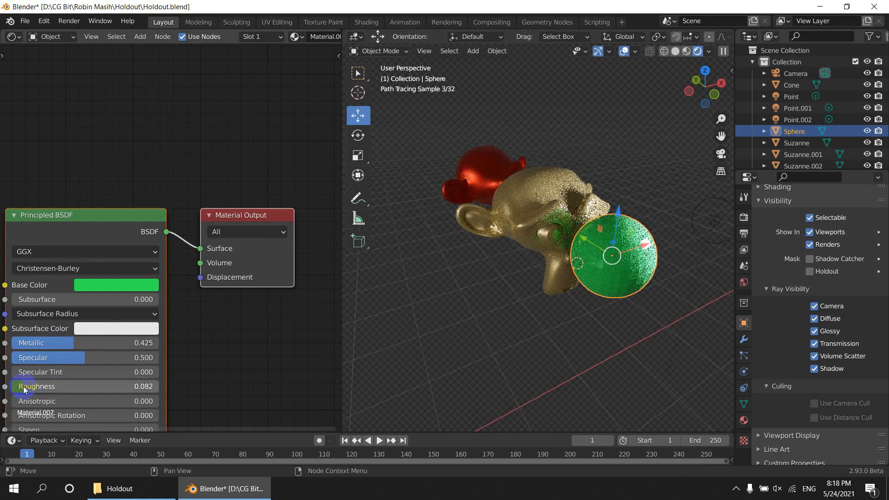
Apply smooth shading to the green sphere and deselect it
{"action": "middle_click_drag", "start_coordinate": [656, 312], "coordinate": [650, 301]}
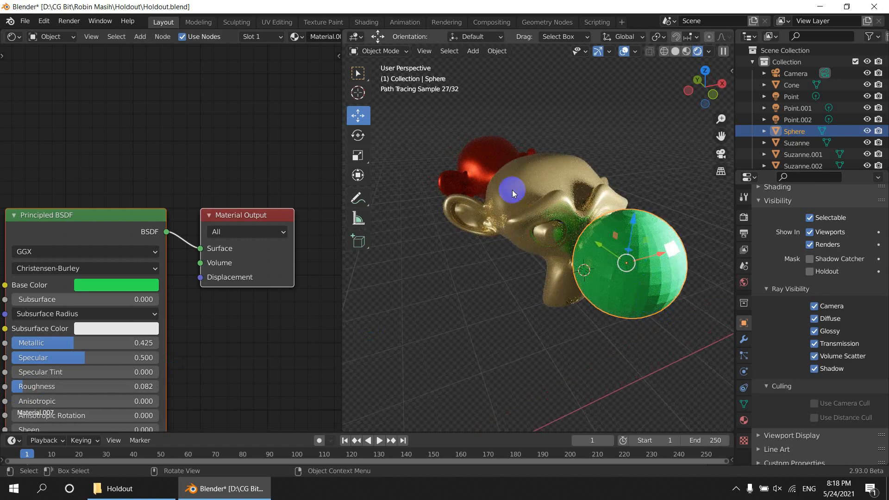
{"action": "left_click", "coordinate": [492, 65]}
{"action": "left_click", "coordinate": [651, 273]}
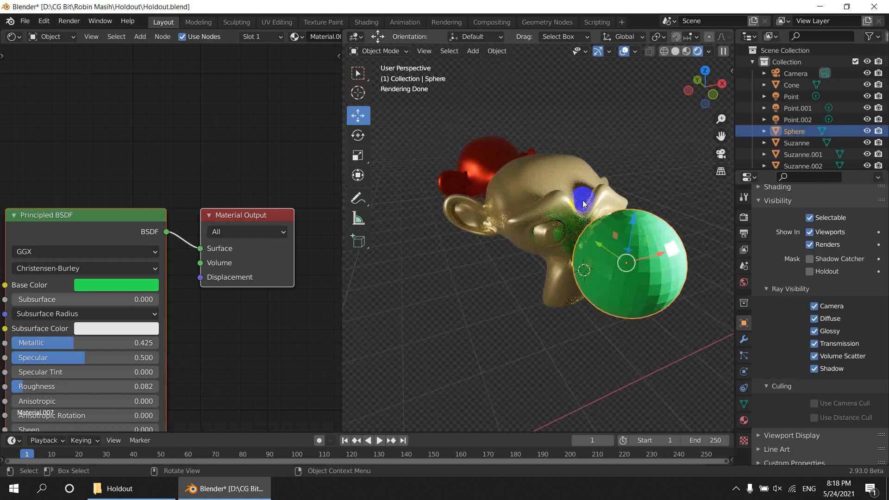
{"action": "left_click", "coordinate": [496, 51]}
{"action": "left_click", "coordinate": [522, 282]}
{"action": "key", "text": "alt+a"}
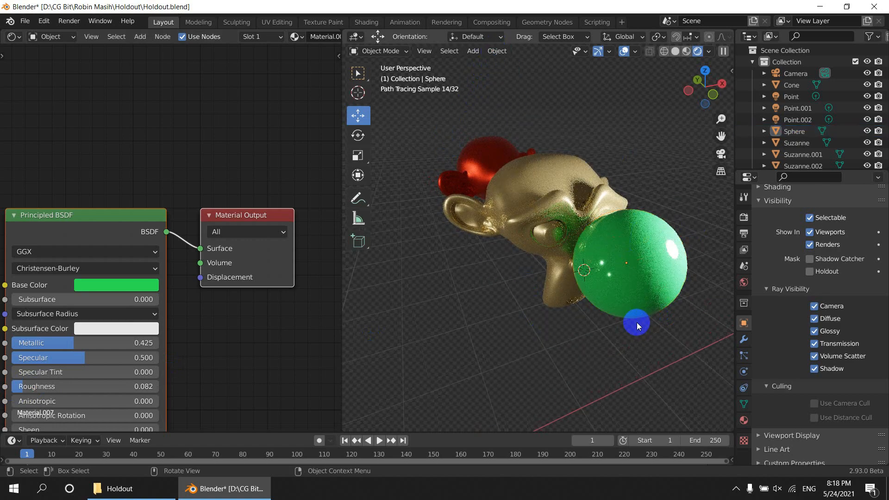
Select the green sphere and enable its Shadow Catcher mask in the object visibility settings
{"action": "middle_click_drag", "start_coordinate": [646, 320], "coordinate": [585, 292]}
{"action": "left_click", "coordinate": [574, 243]}
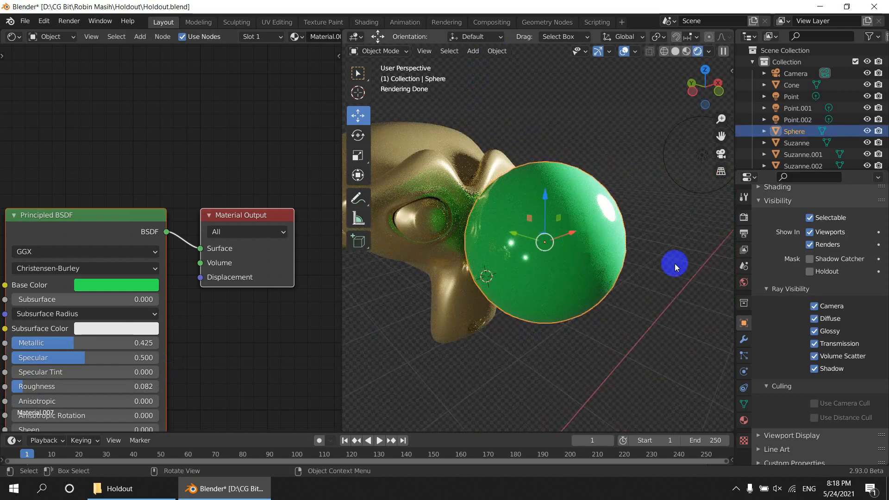
{"action": "left_click", "coordinate": [810, 259]}
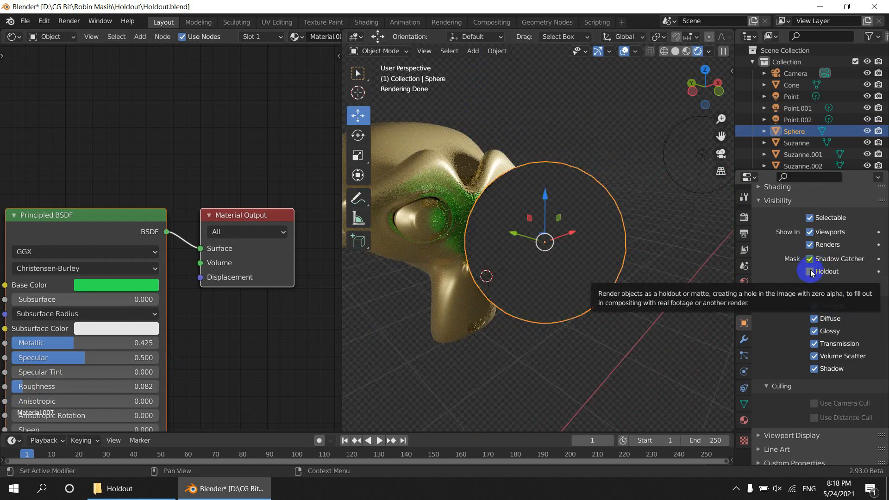
Enable the Holdout mask for the green sphere in its visibility settings, then deselect it and check the cutout
{"action": "left_click", "coordinate": [810, 272]}
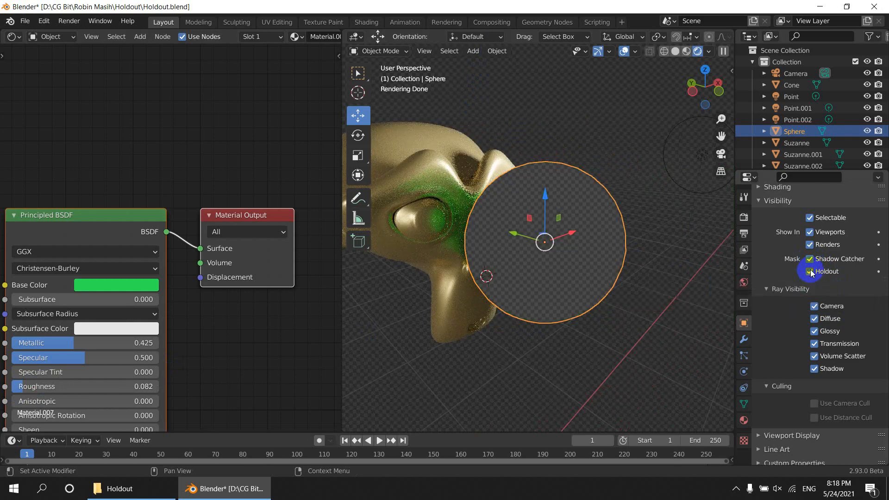
{"action": "middle_click_drag", "start_coordinate": [657, 282], "coordinate": [541, 312]}
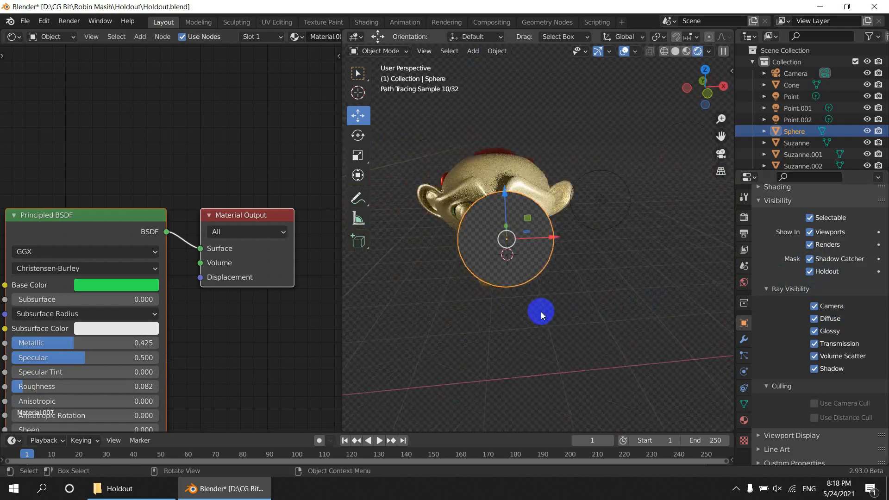
{"action": "left_click", "coordinate": [541, 312]}
{"action": "scroll", "coordinate": [574, 311], "scroll_direction": "up", "scroll_amount": 3}
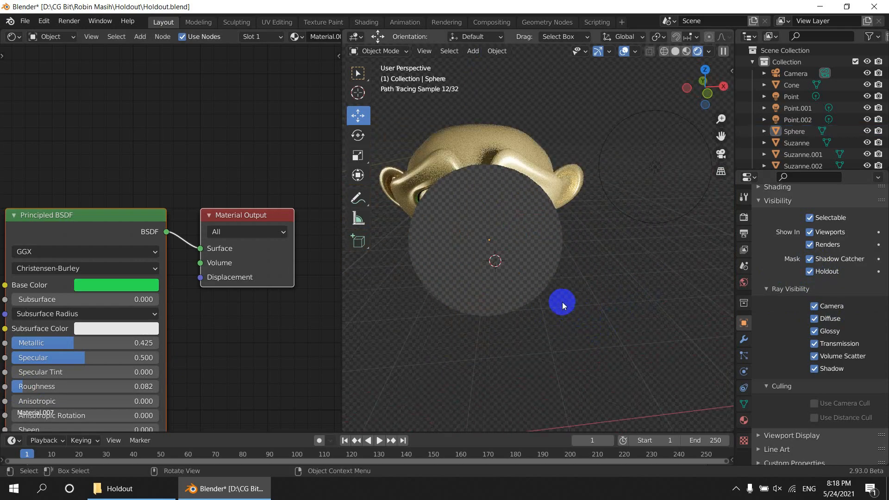
Select the sphere and toggle its Shadow ray visibility off and on to compare the effect on the monkey head
{"action": "left_click", "coordinate": [509, 234]}
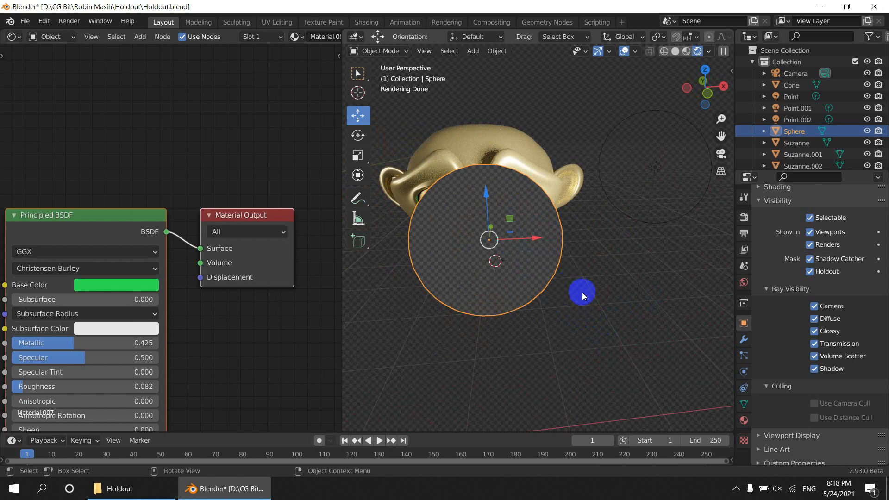
{"action": "left_click", "coordinate": [813, 369]}
{"action": "middle_click_drag", "start_coordinate": [616, 280], "coordinate": [708, 278]}
{"action": "left_click", "coordinate": [813, 368]}
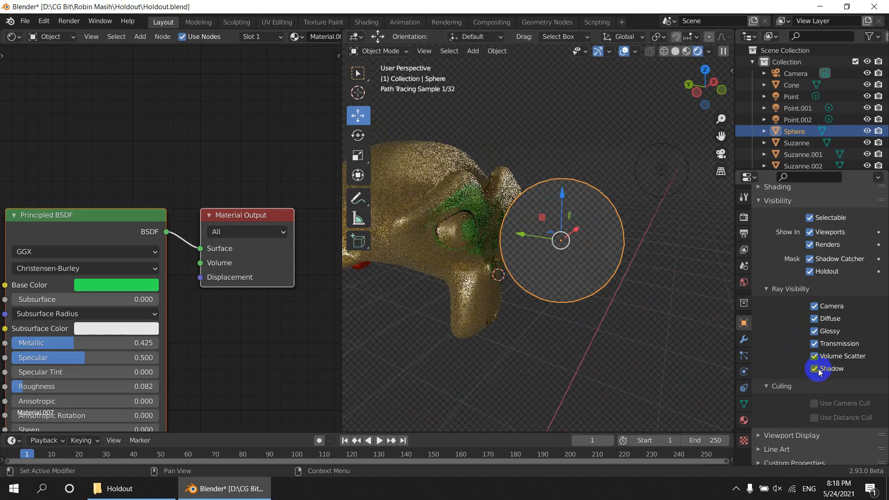
{"action": "left_click", "coordinate": [814, 369]}
{"action": "left_click", "coordinate": [813, 369]}
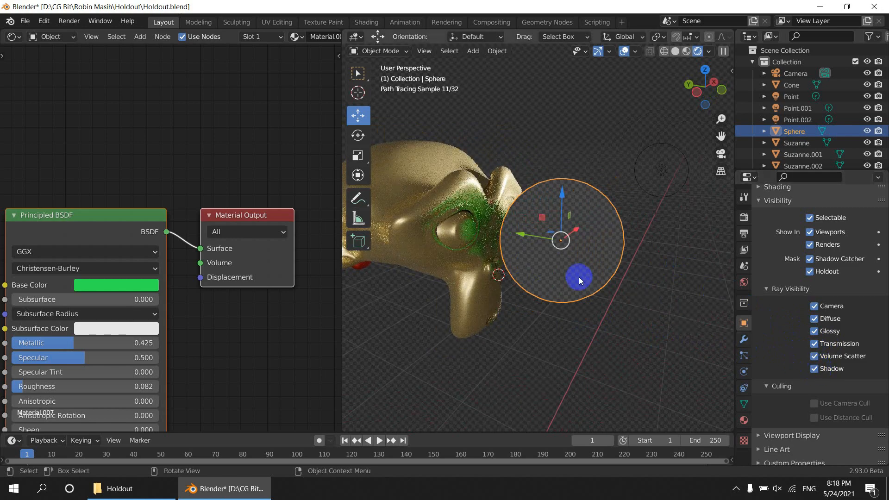
Review the monkey heads from the front and switch to the camera view
{"action": "middle_click_drag", "start_coordinate": [532, 258], "coordinate": [587, 296]}
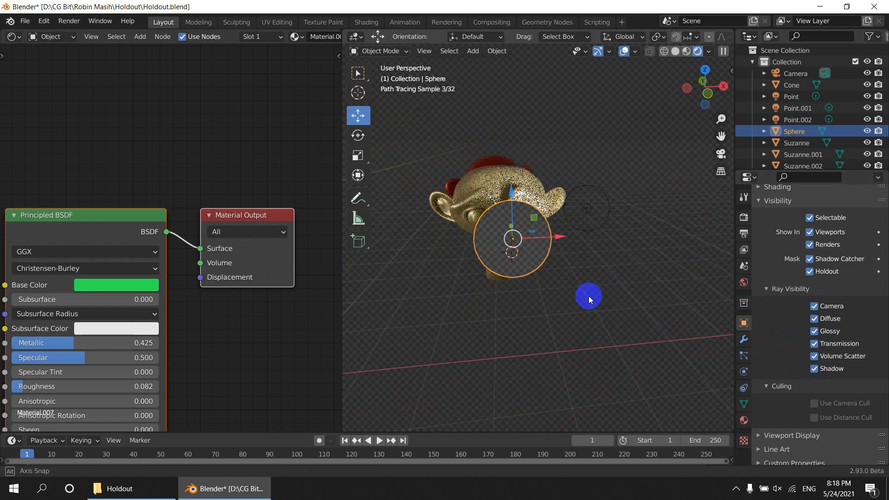
{"action": "scroll", "coordinate": [591, 297], "scroll_direction": "down", "scroll_amount": 2}
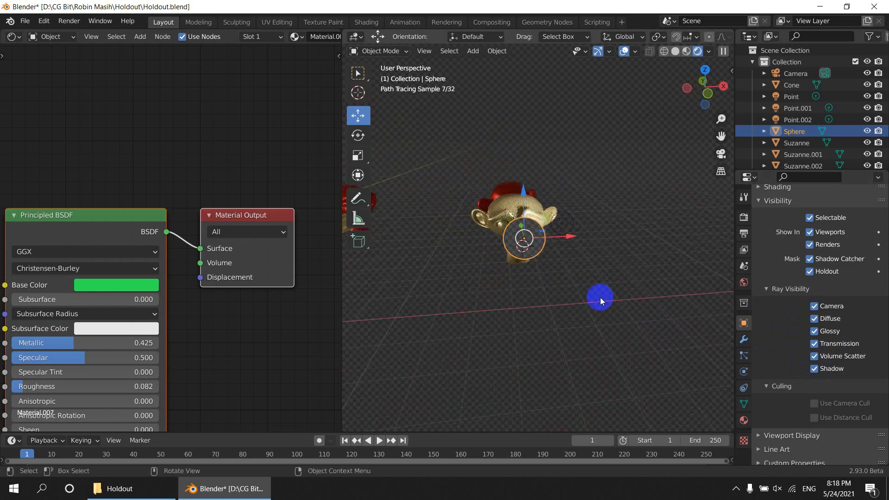
{"action": "middle_click_drag", "start_coordinate": [486, 299], "coordinate": [701, 309]}
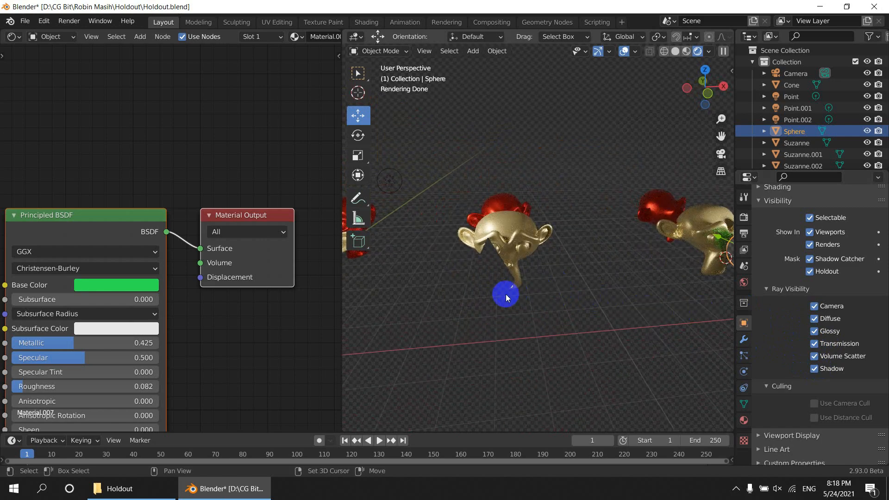
{"action": "middle_click_drag", "start_coordinate": [505, 293], "coordinate": [511, 265]}
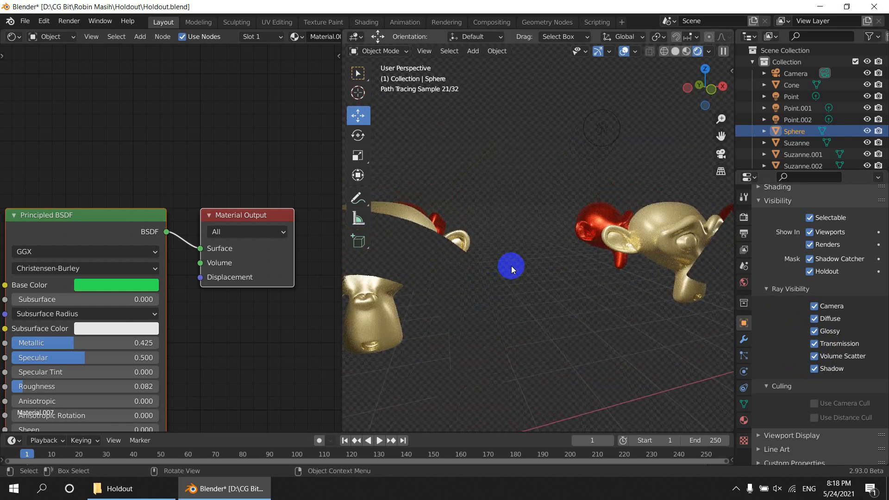
{"action": "key", "text": "KP_1"}
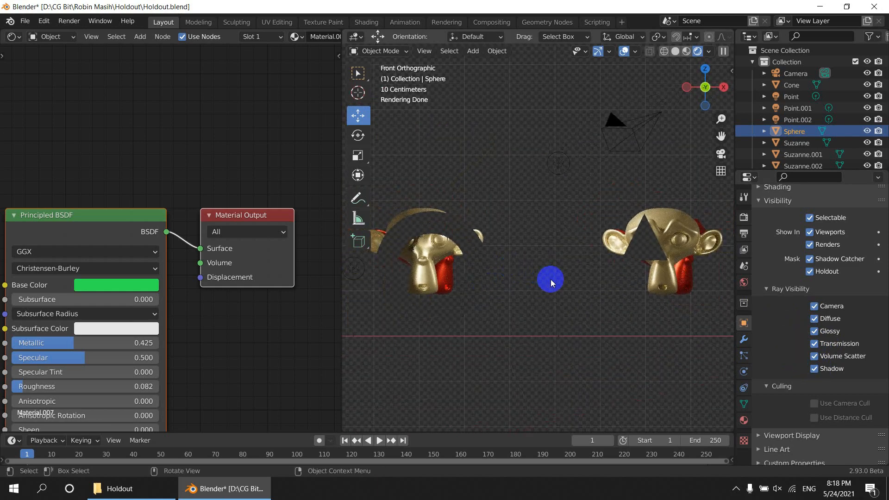
{"action": "key", "text": "ctrl"}
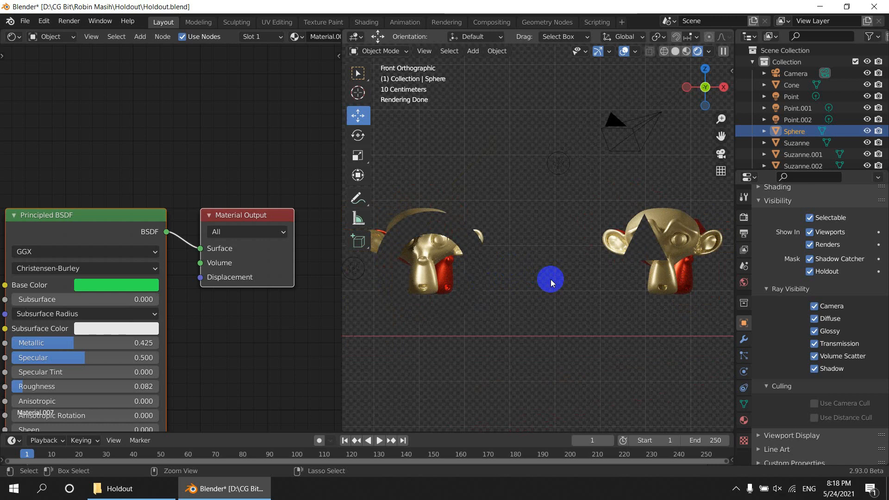
{"action": "key", "text": "KP_0"}
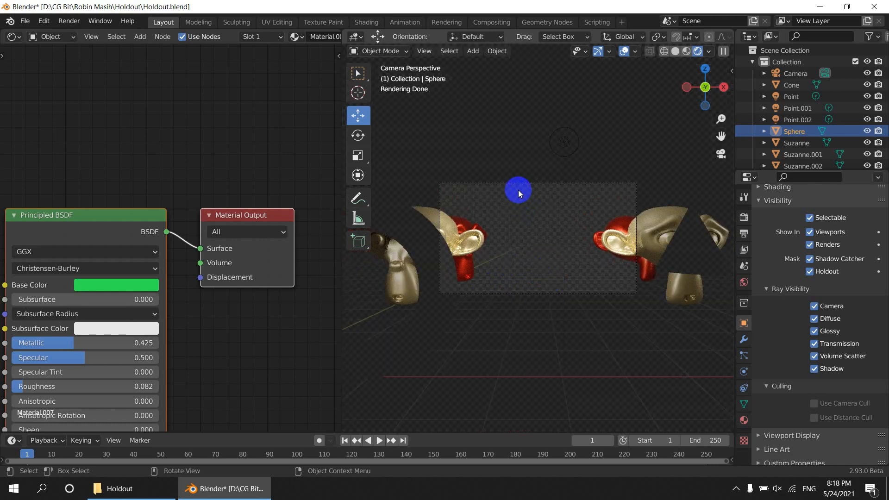
Move the camera back to Location Y -10.359 m so that two of the cut monkey heads fit in its frame
{"action": "left_click", "coordinate": [503, 185]}
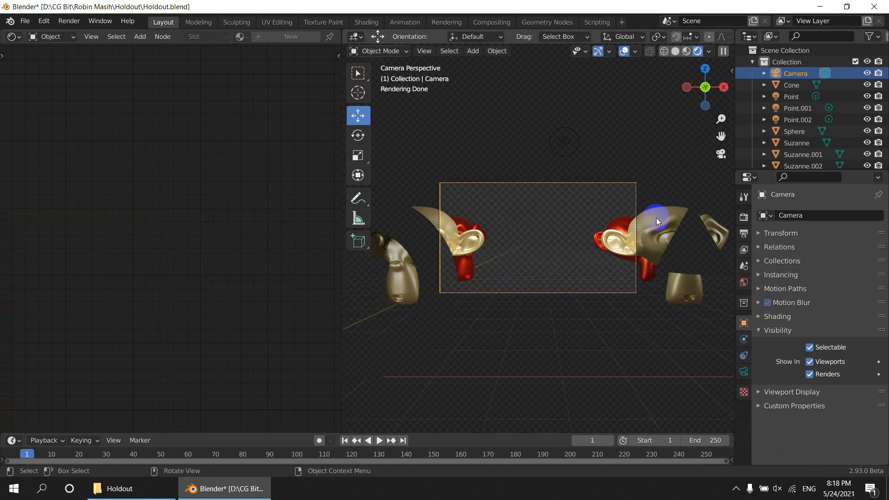
{"action": "key", "text": "s"}
{"action": "right_click", "coordinate": [721, 227]}
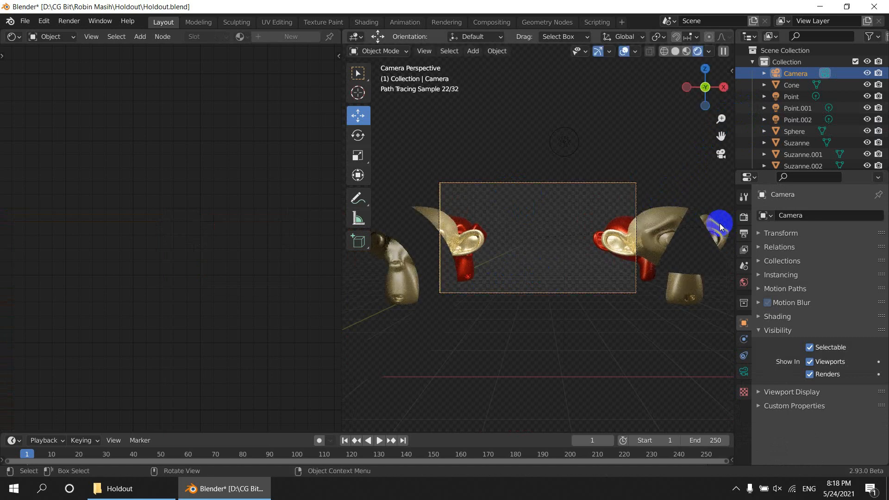
{"action": "left_click", "coordinate": [731, 69]}
{"action": "left_click_drag", "start_coordinate": [670, 105], "coordinate": [590, 192]}
{"action": "scroll", "coordinate": [547, 232], "scroll_direction": "up", "scroll_amount": 2}
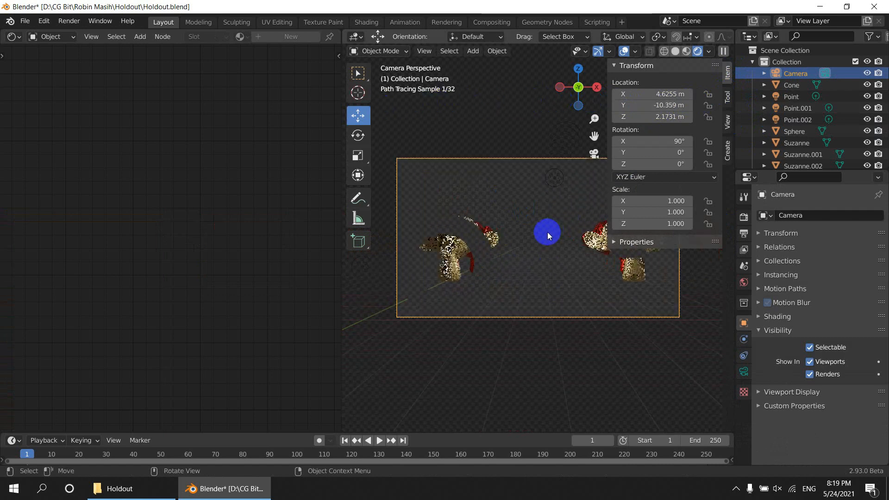
Render the camera view as a still image and view the whole result
{"action": "left_click", "coordinate": [69, 21]}
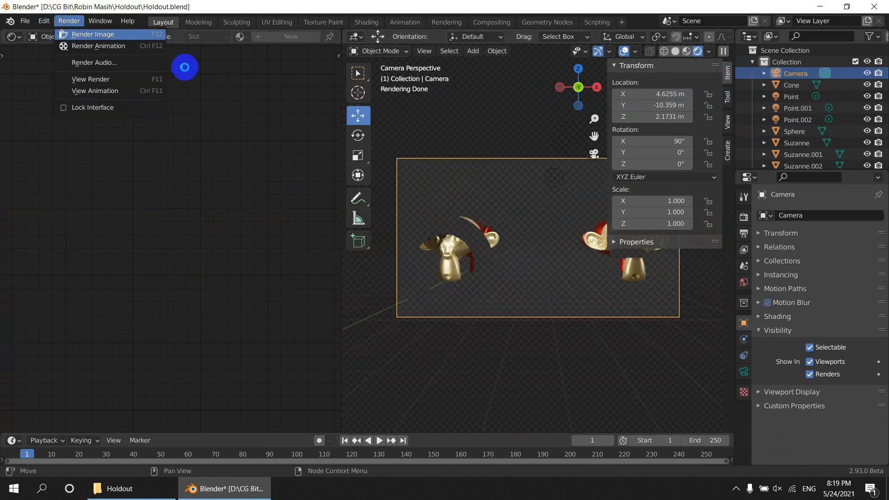
{"action": "left_click", "coordinate": [79, 34]}
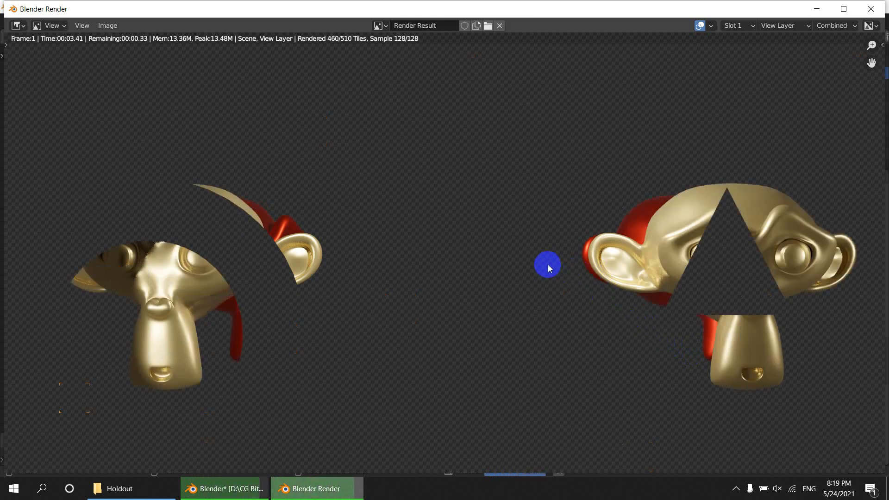
{"action": "scroll", "coordinate": [551, 257], "scroll_direction": "down", "scroll_amount": 2}
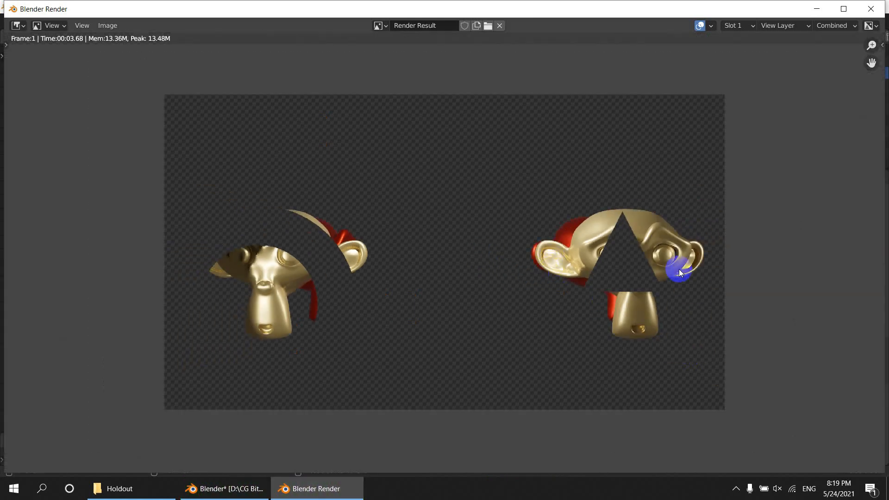
Save the rendered image as a PNG named holdout in the Holdout folder
{"action": "left_click", "coordinate": [106, 26]}
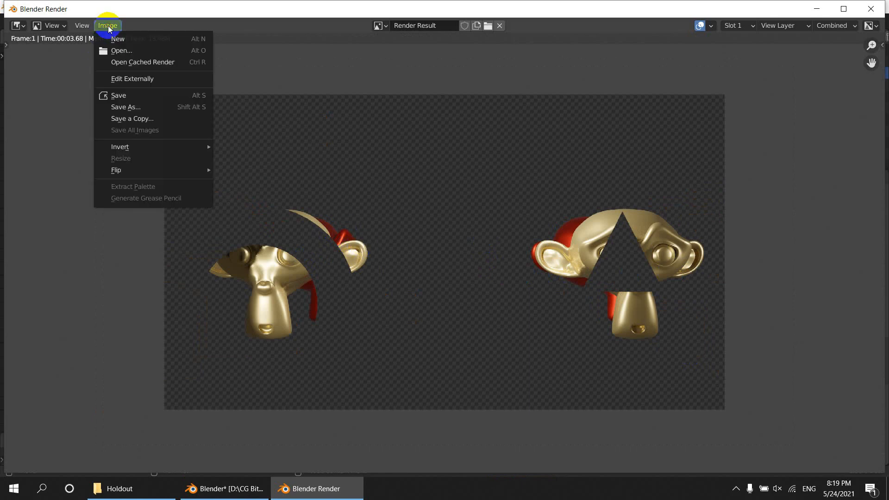
{"action": "left_click", "coordinate": [137, 108]}
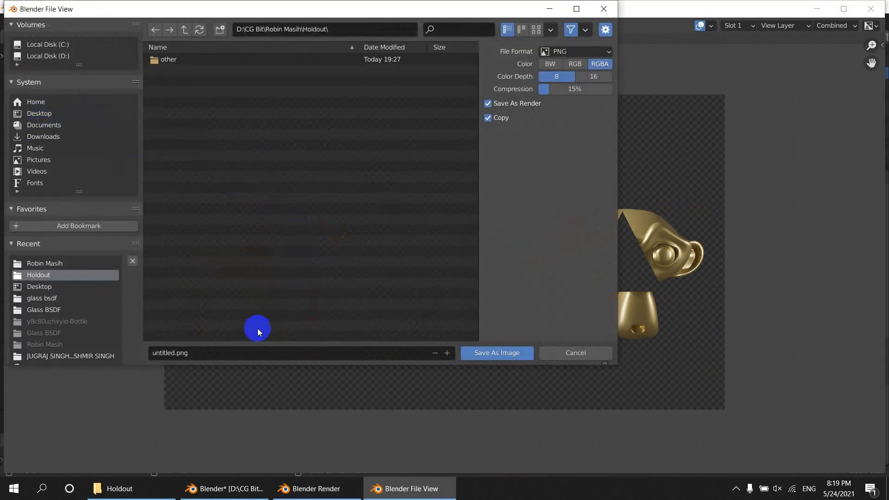
{"action": "left_click", "coordinate": [202, 355]}
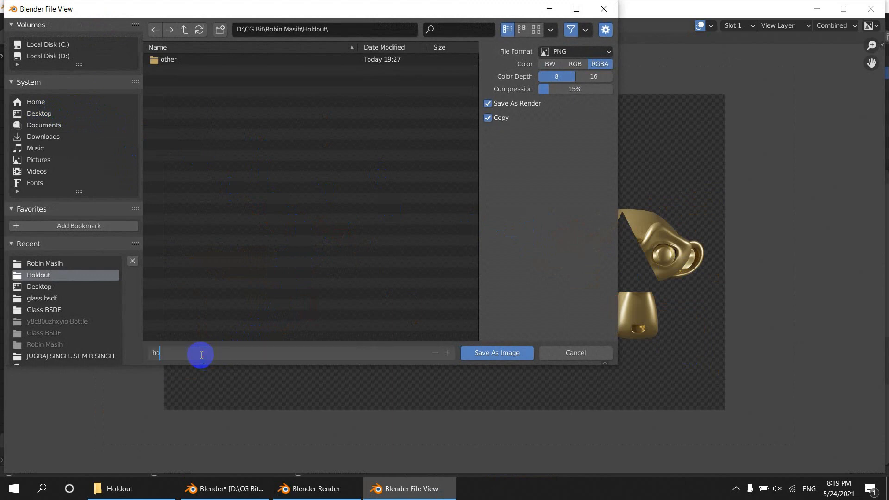
{"action": "type", "text": "holdout"}
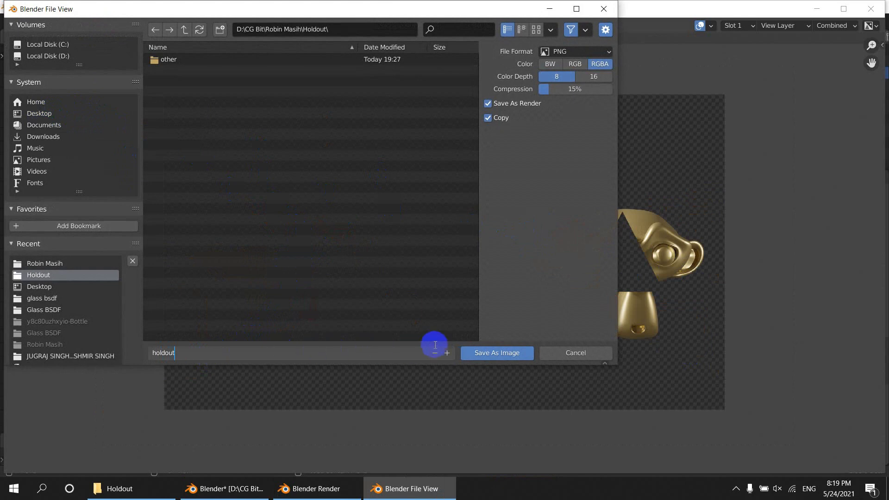
{"action": "left_click", "coordinate": [496, 353]}
{"action": "left_click", "coordinate": [496, 352]}
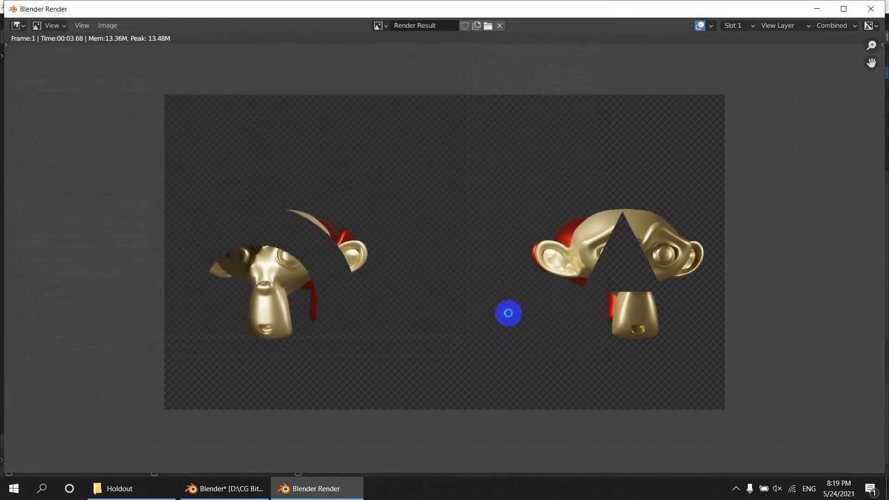
Open holdout.png from the Holdout folder in the image viewer, examine the transparent cutouts up close, and close it
{"action": "left_click", "coordinate": [118, 488]}
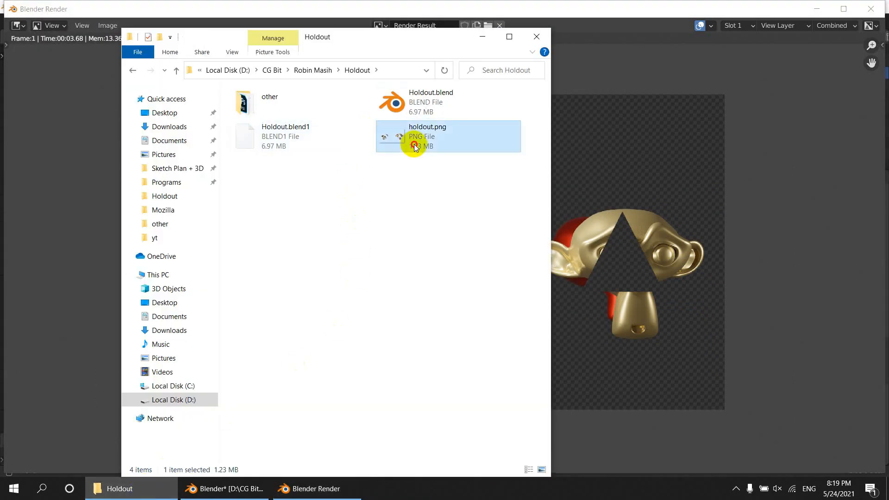
{"action": "double_click", "coordinate": [413, 143]}
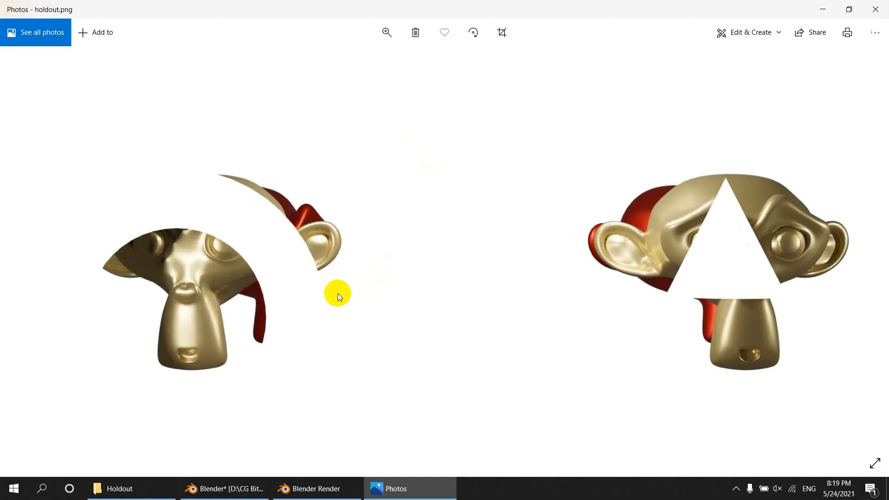
{"action": "scroll", "coordinate": [183, 266], "scroll_direction": "up", "scroll_amount": 5}
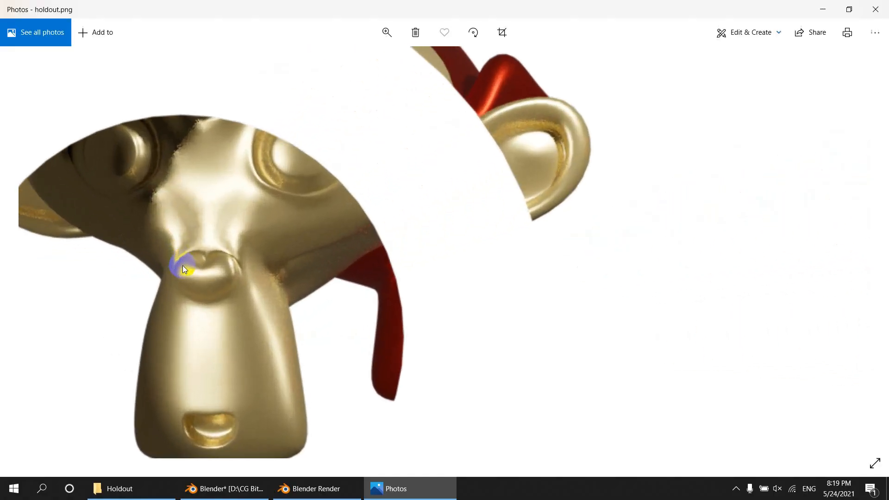
{"action": "scroll", "coordinate": [182, 266], "scroll_direction": "down", "scroll_amount": 5}
{"action": "left_click", "coordinate": [875, 10]}
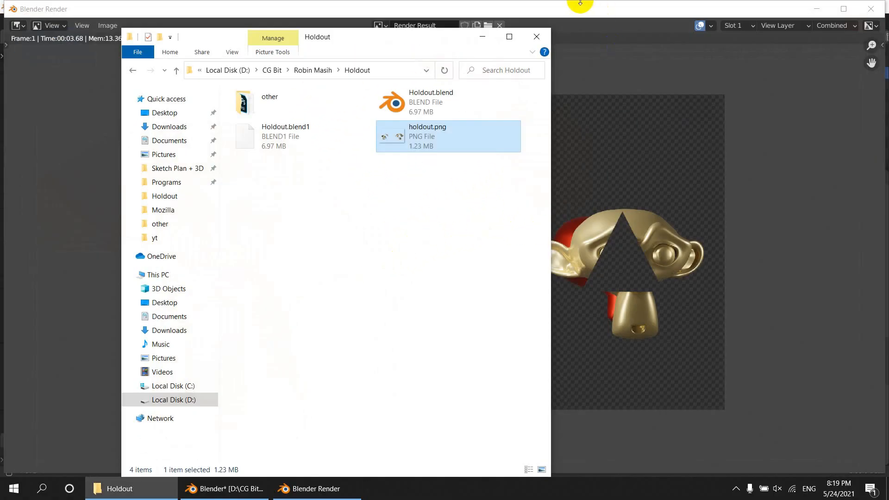